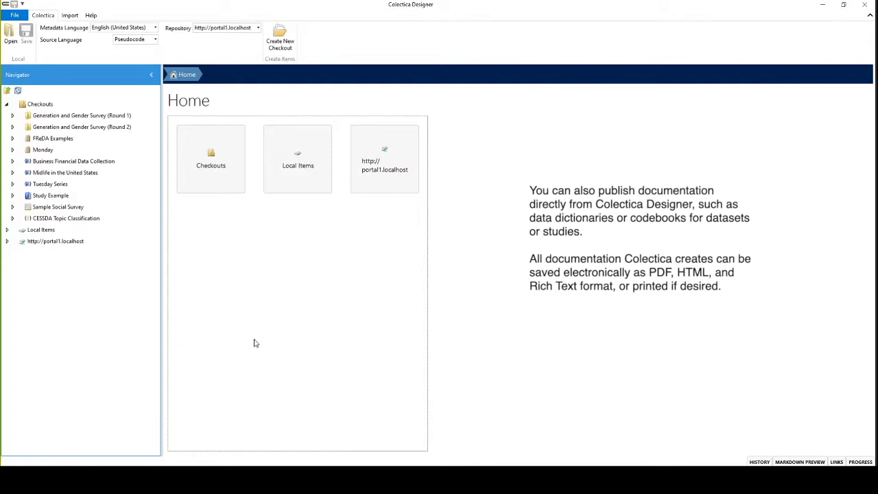
left_click(60, 183)
left_click(54, 174)
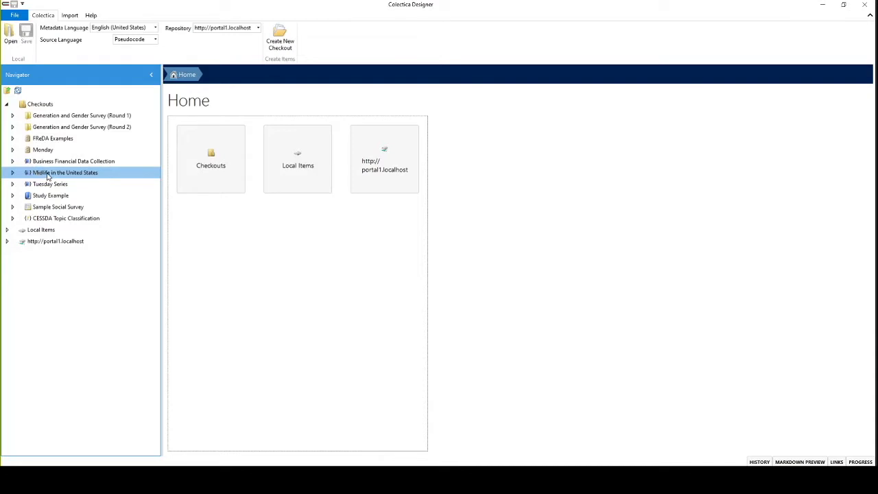
left_click(56, 195)
left_click(55, 173)
key("Up")
key("Up")
key("Up")
key("Up")
key("Up")
key("Up")
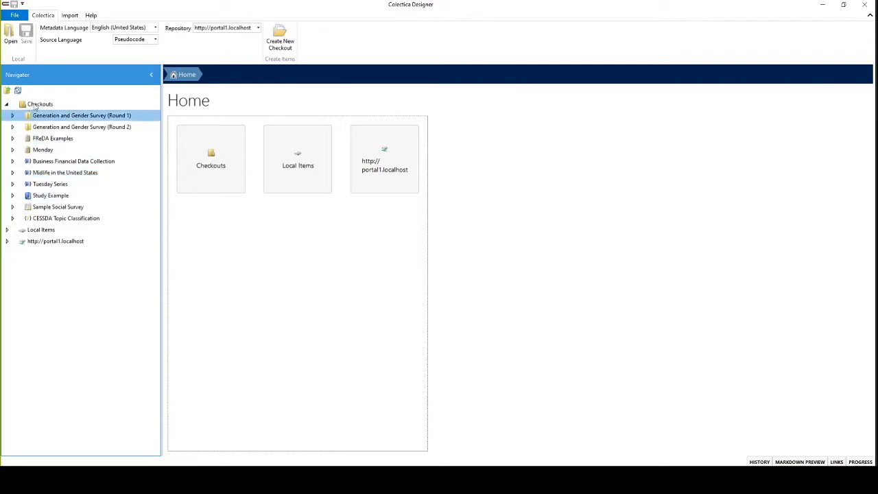
left_click(82, 175)
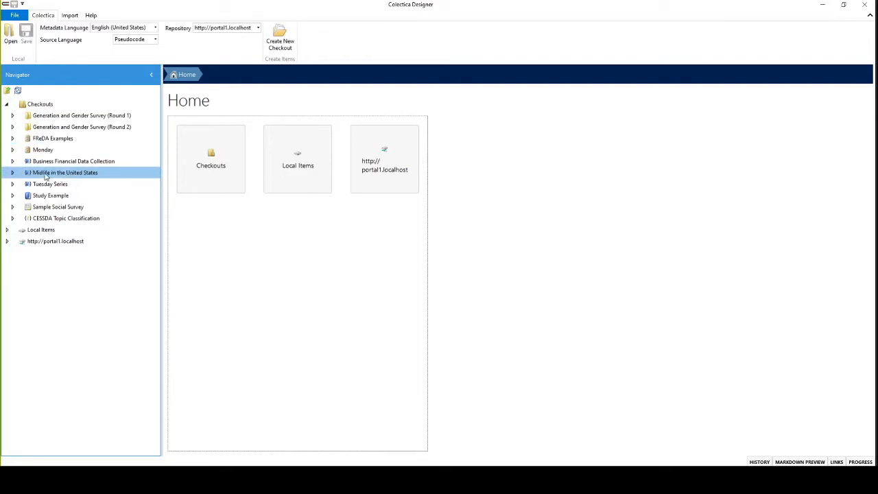
Step: Expand the Midlife in the United States series and list the studies it contains
left_click(12, 173)
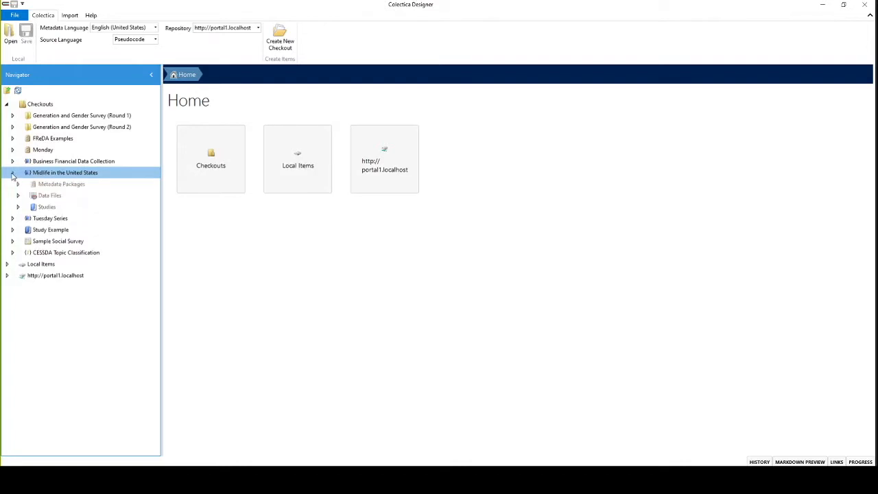
left_click(59, 183)
left_click(50, 196)
left_click(47, 207)
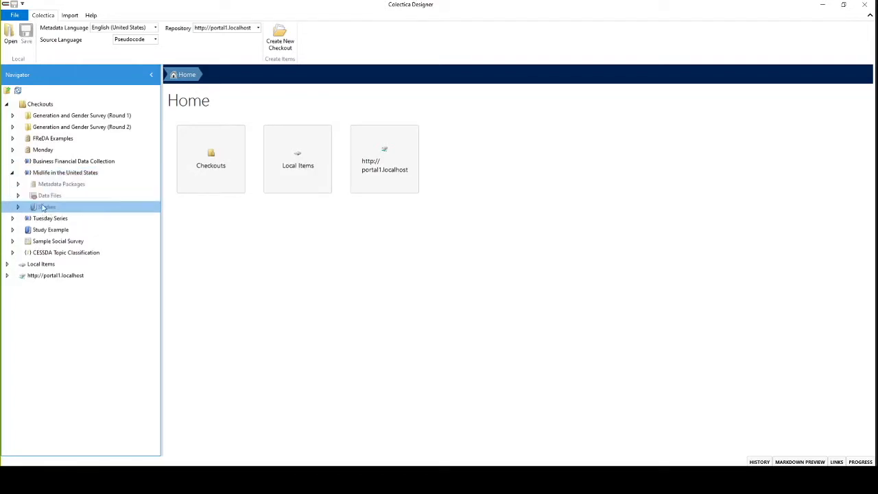
left_click(19, 207)
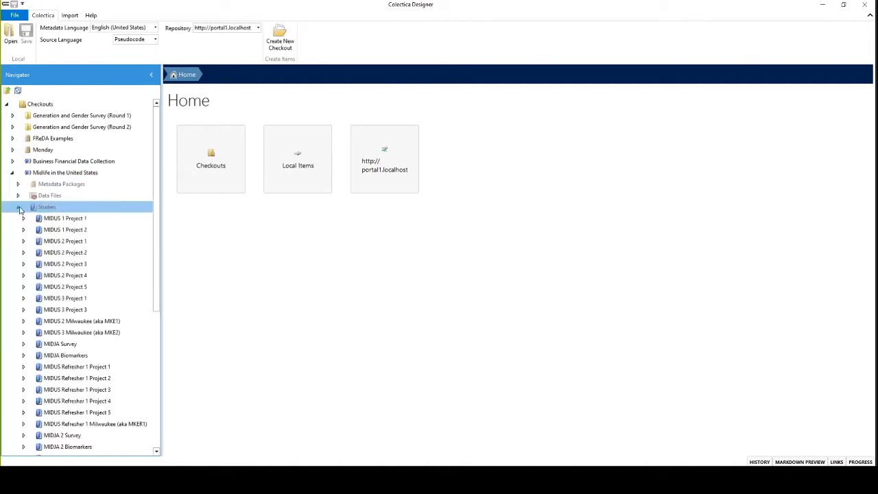
left_click(94, 220)
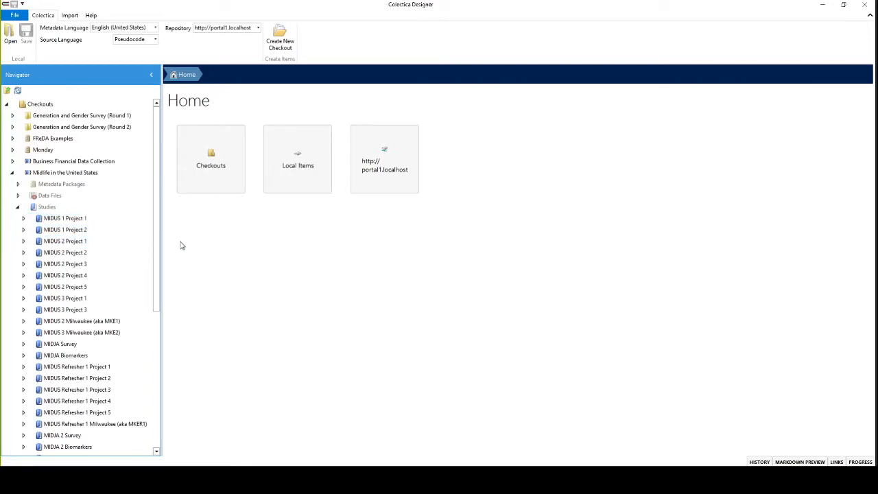
Step: Open the MIDUS 2 Project 1 study to view its title, abstract and citation
left_click(73, 240)
left_click(24, 241)
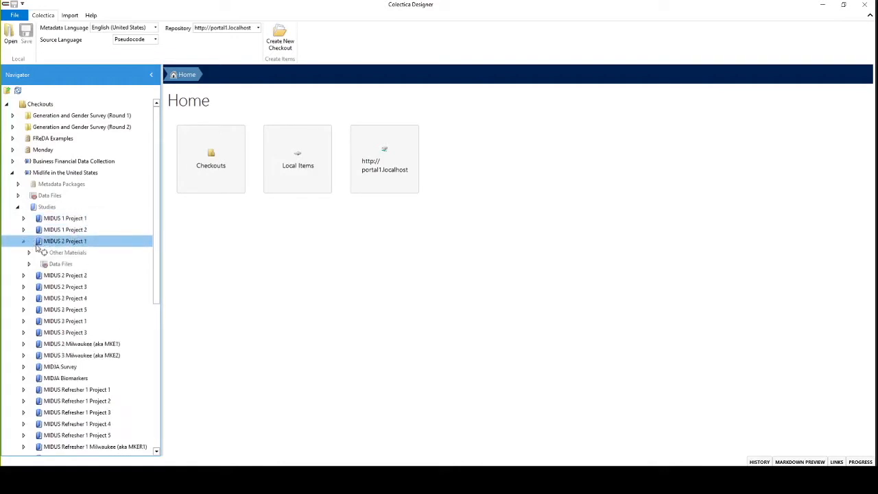
double_click(72, 241)
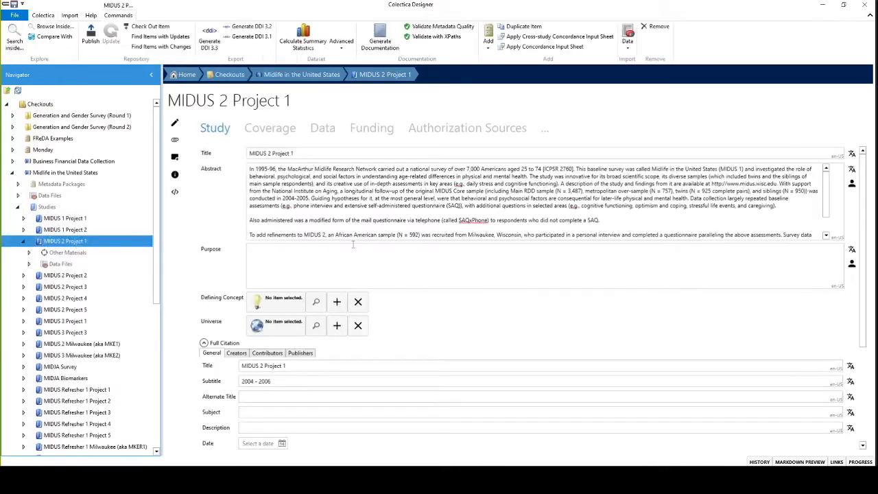
left_click(377, 199)
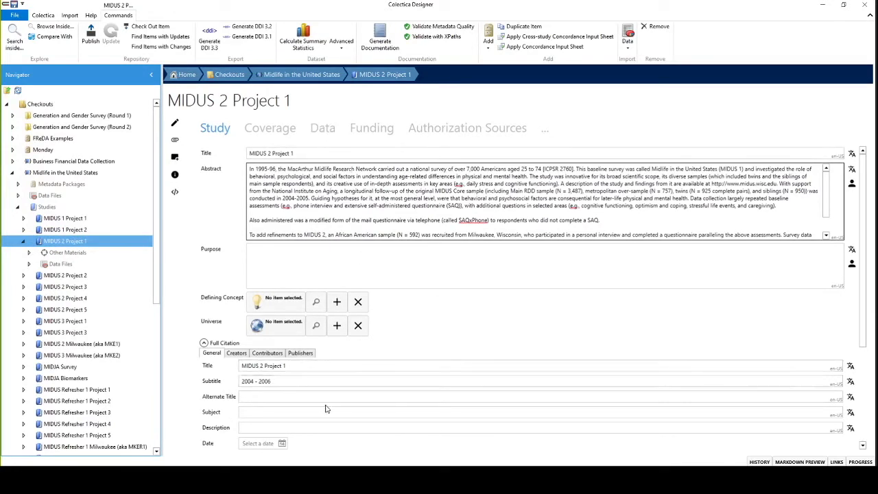
Step: Open the M2P1 data file under MIDUS 2 Project 1 and show the summary statistics of the M2AGE_FLAG variable
left_click(29, 265)
left_click(63, 275)
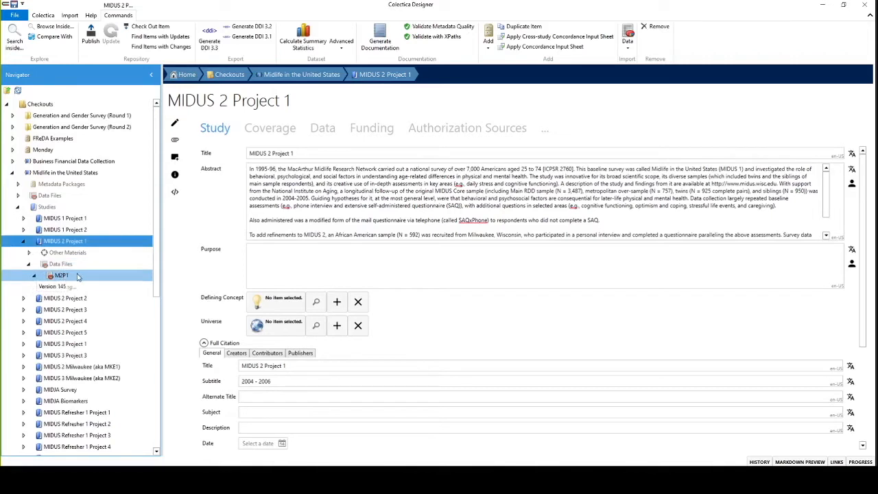
left_click(65, 275)
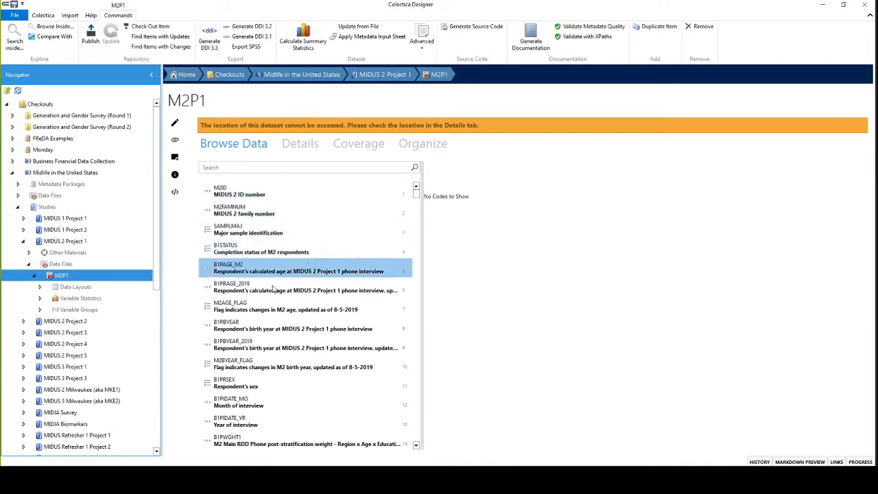
left_click(261, 309)
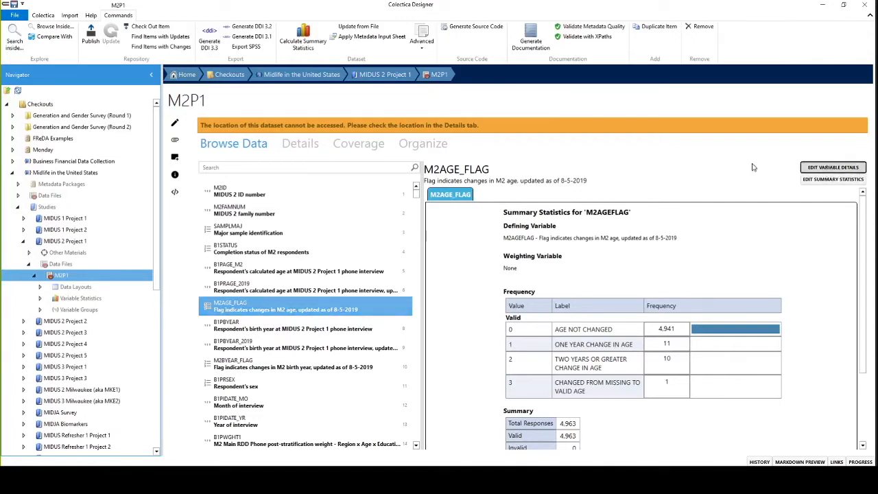
Step: Open the variable details of M2AGE_FLAG and review its label, description, sources and concept information
left_click(830, 168)
left_click(332, 190)
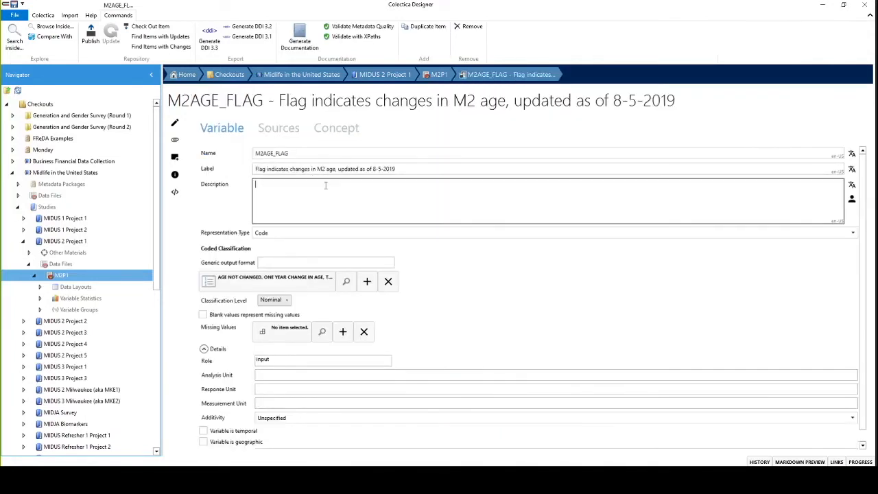
left_click(417, 169)
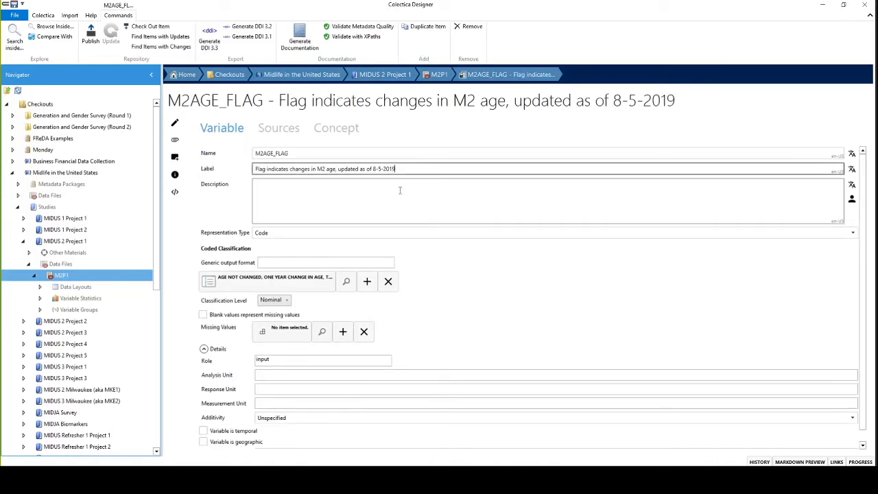
left_click(284, 130)
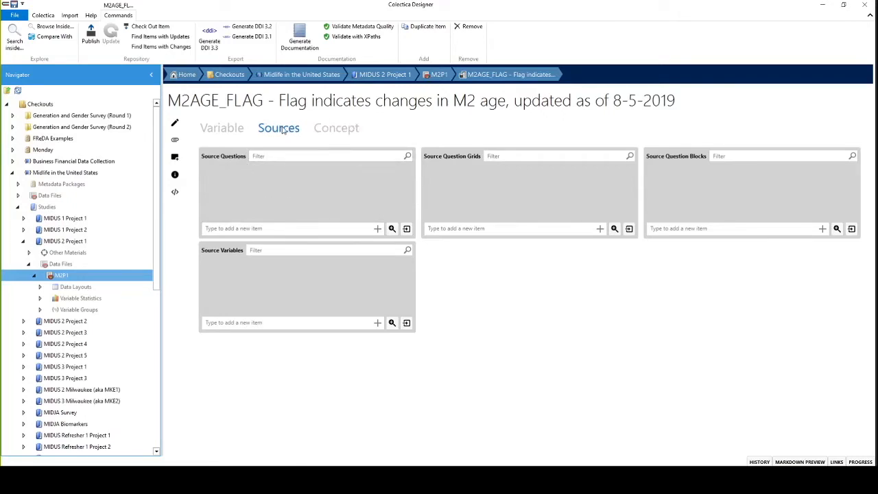
left_click(330, 134)
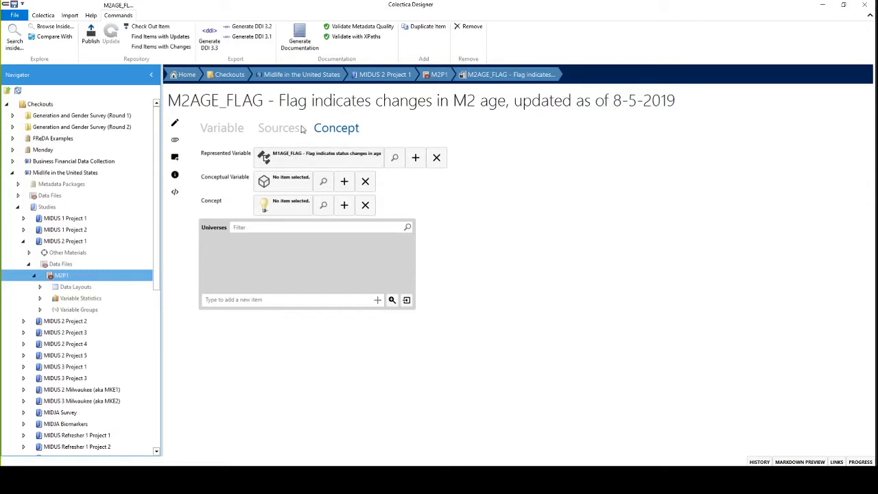
left_click(230, 132)
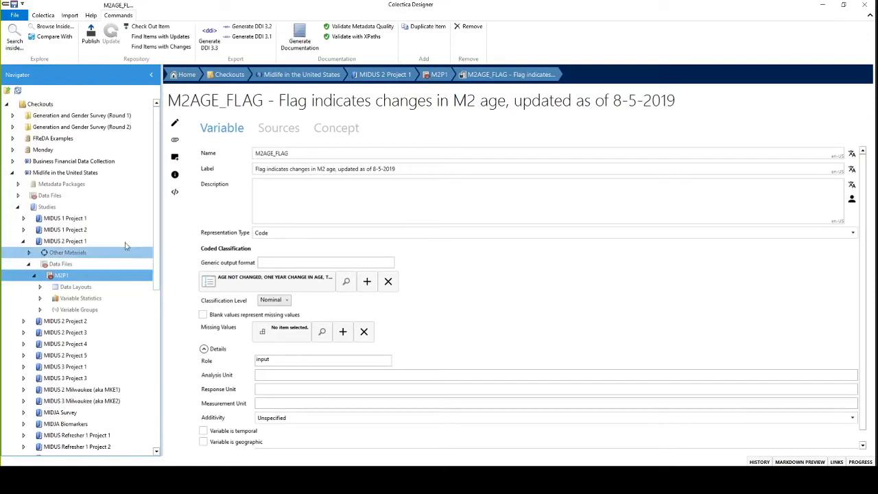
Step: Open the MIDUS Concept System from the concept sets of the series' MIDUS Resources metadata package
left_click(18, 184)
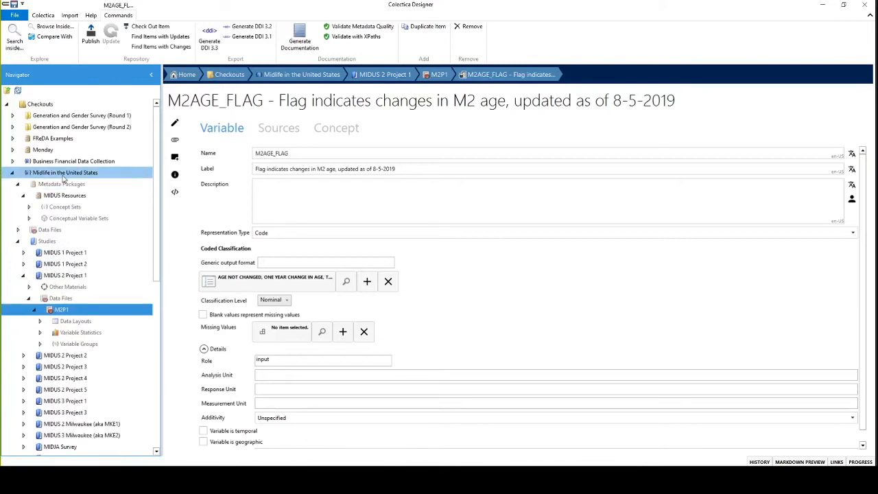
left_click(29, 206)
left_click(78, 218)
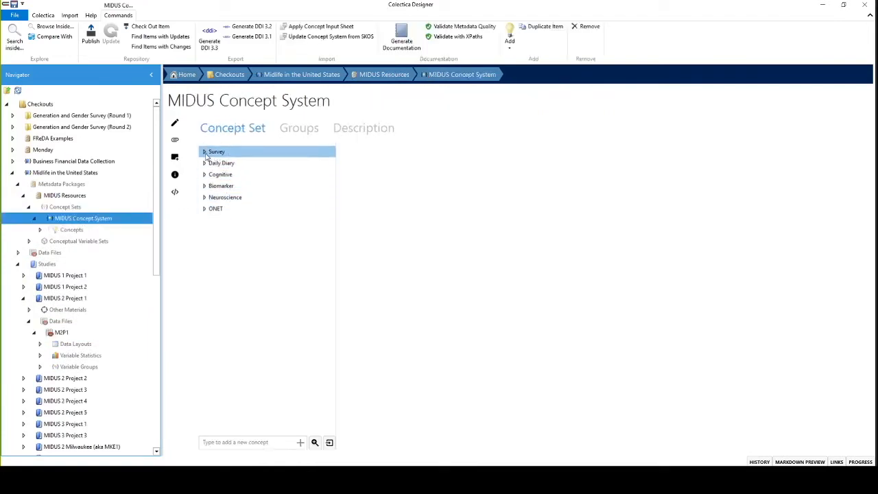
Step: Expand the Survey concepts for Caregiving and Living Arrangements and view the details of the "Living Arrangements - Institutional Setting" concept
left_click(204, 153)
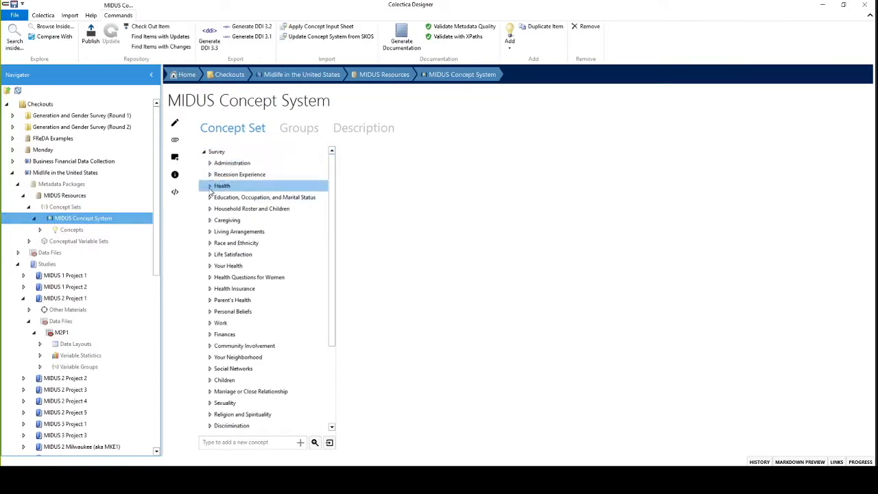
left_click(209, 221)
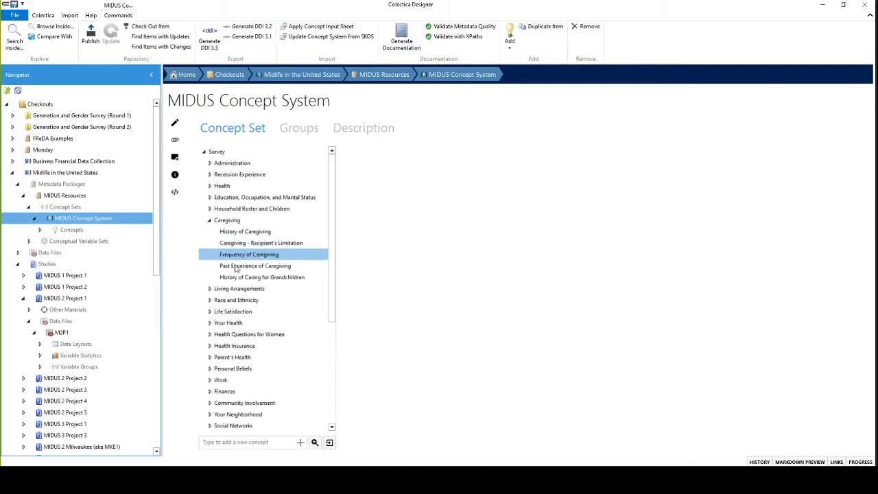
left_click(210, 288)
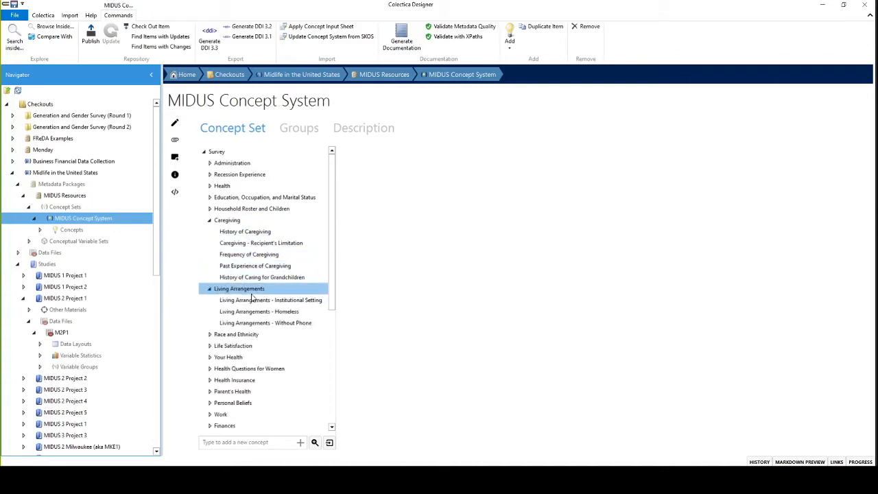
left_click(270, 302)
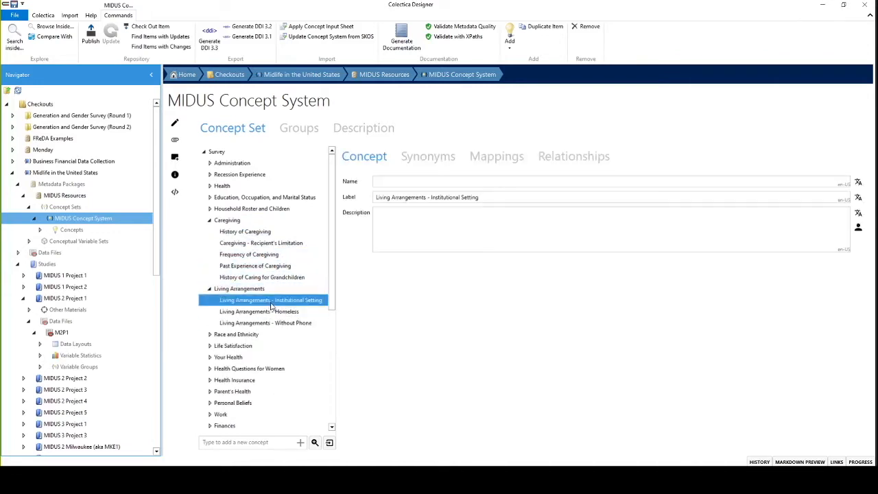
left_click(415, 198)
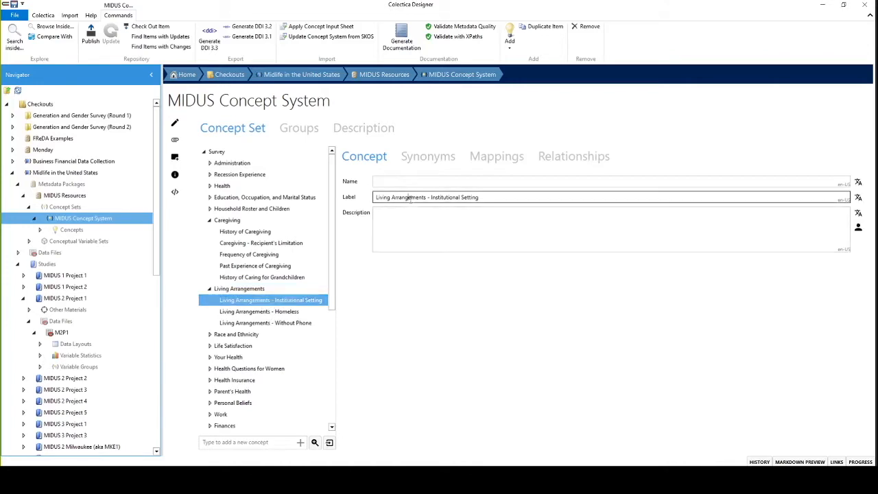
left_click(451, 221)
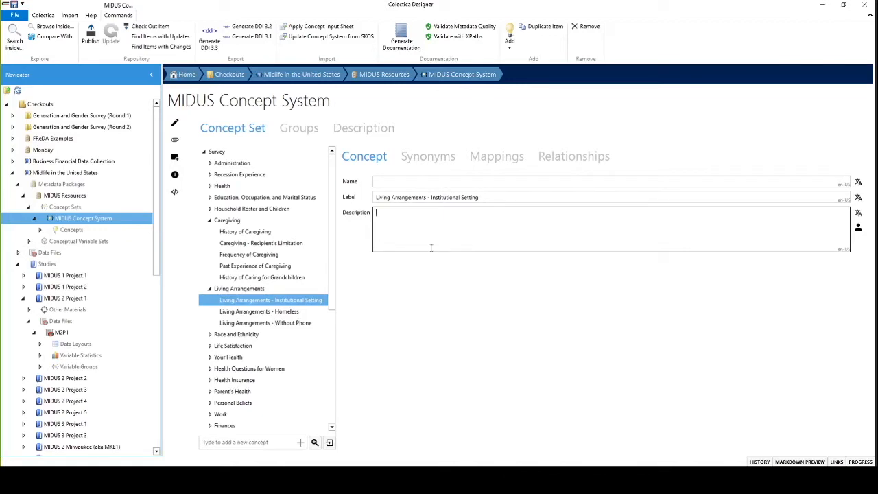
Step: Collapse the Caregiving and Living Arrangements concepts and the Midlife in the United States series
left_click(209, 220)
left_click(210, 231)
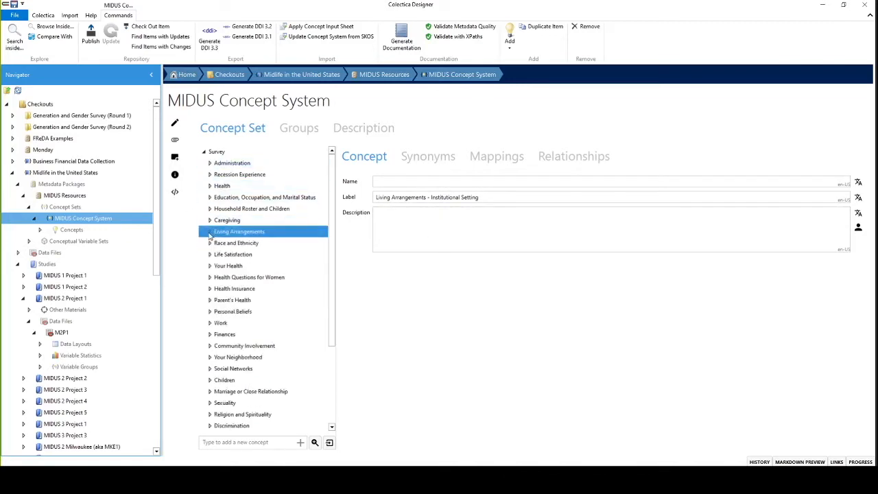
left_click(467, 245)
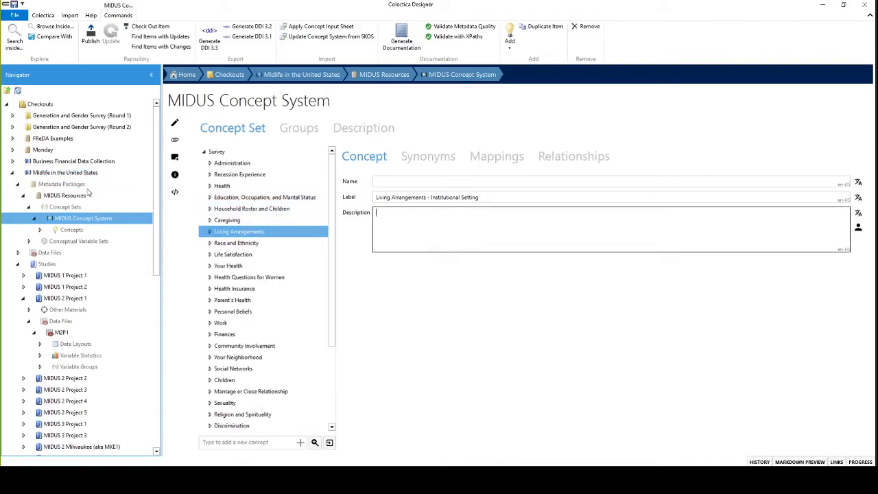
left_click(18, 170)
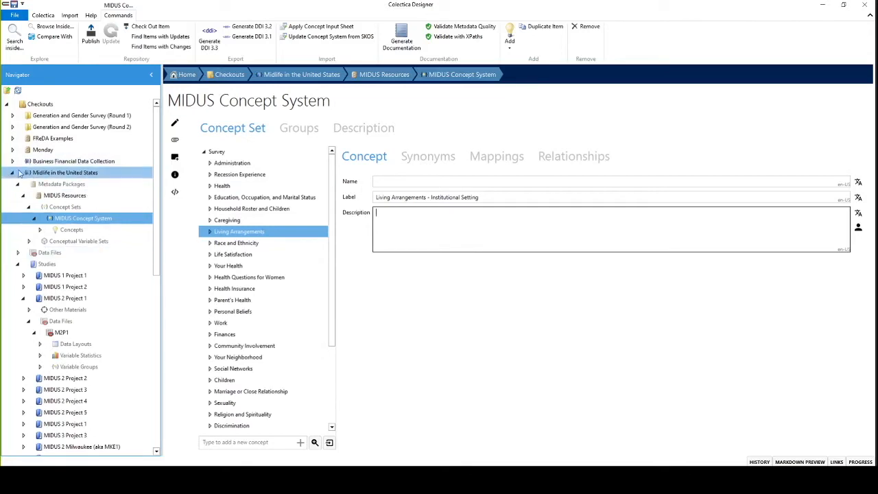
left_click(12, 172)
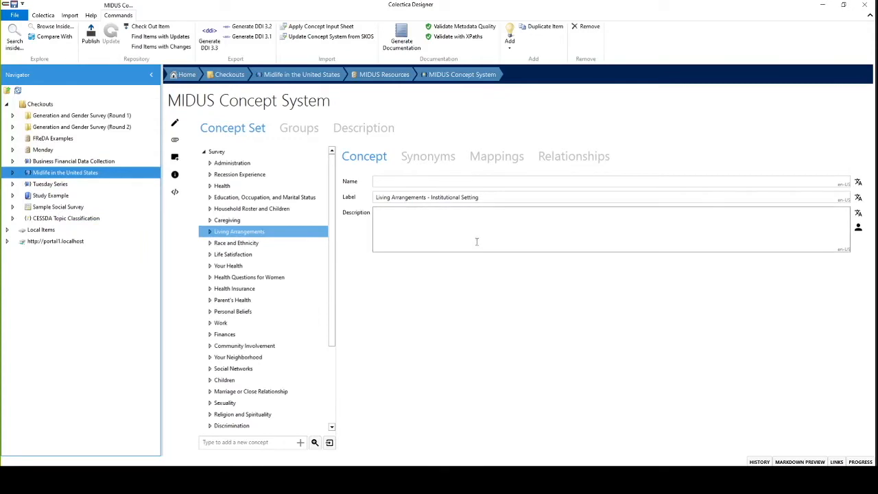
Step: Import the SPSS file Cars.sav from the testdata\SPSS\Samples\calcnet.mth.cmich.edu folder
left_click(69, 15)
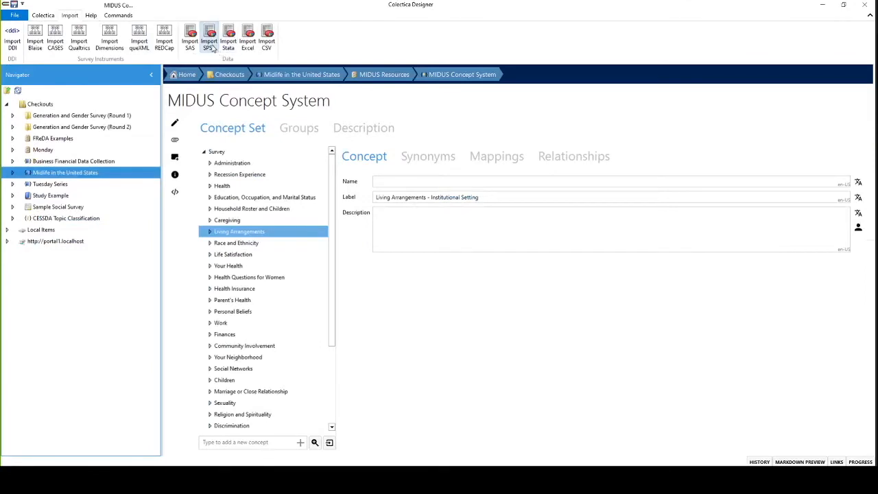
left_click(209, 43)
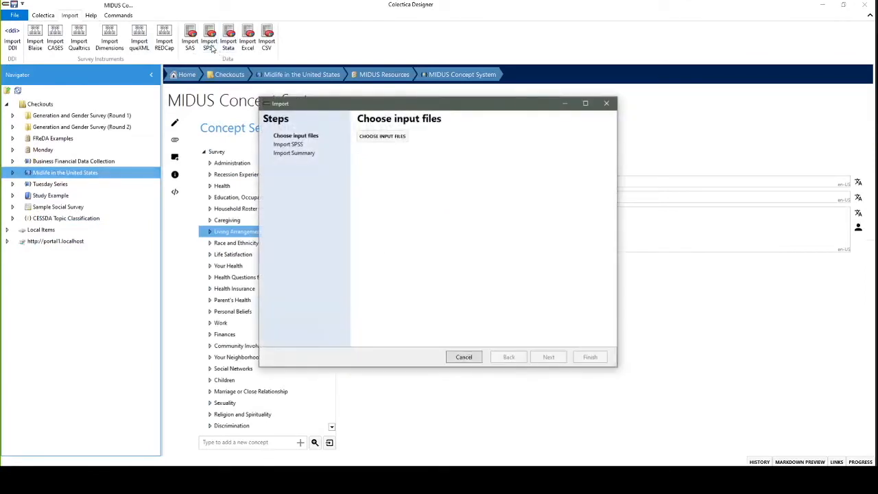
left_click(388, 138)
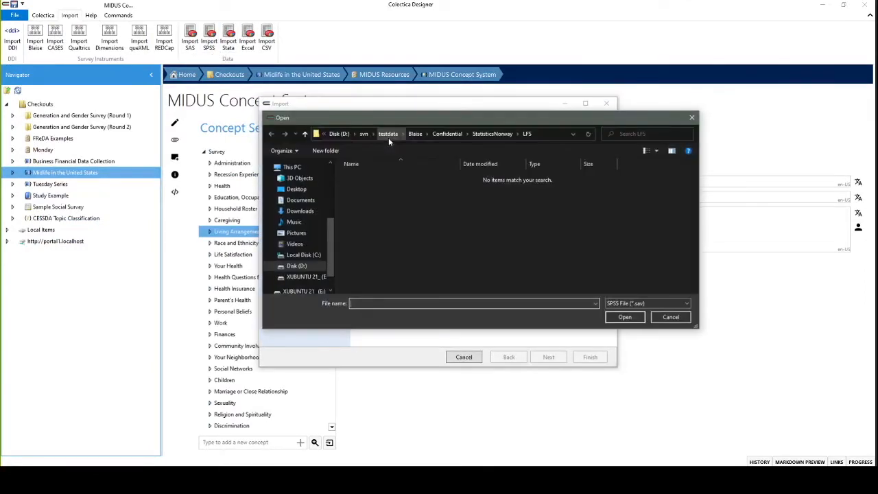
left_click(394, 135)
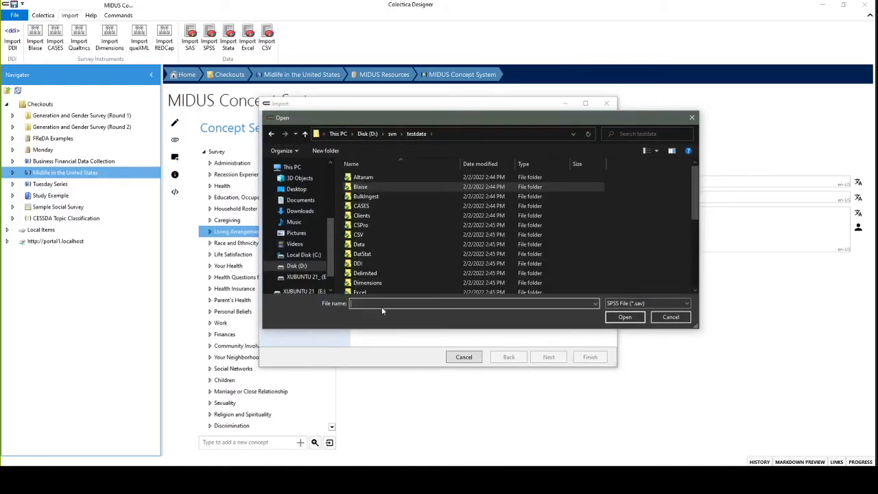
type("SPSS")
key("Return")
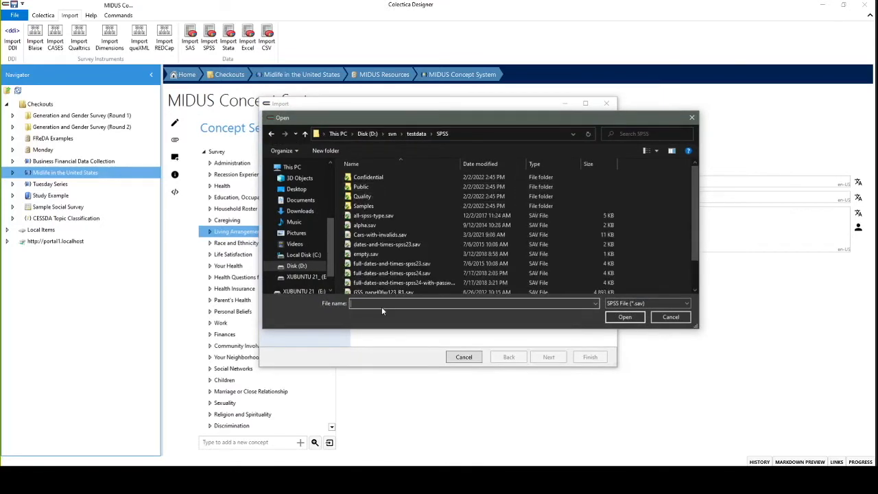
double_click(373, 206)
double_click(385, 177)
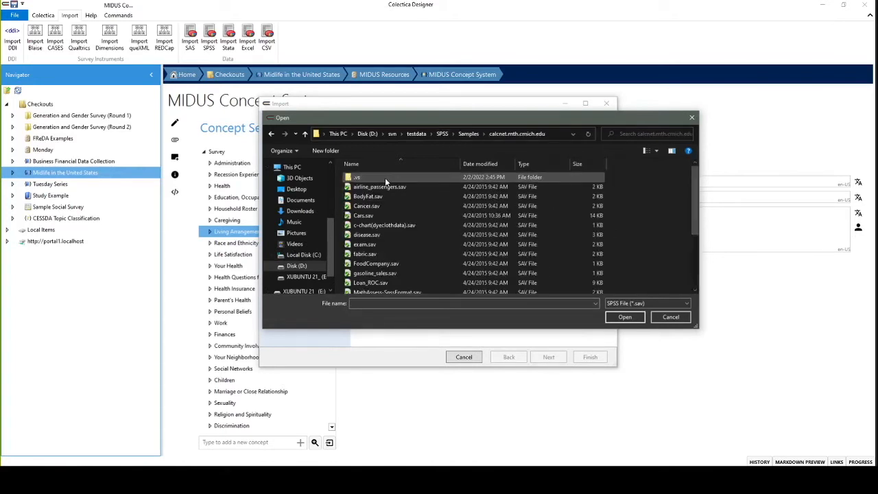
left_click(365, 216)
left_click(620, 318)
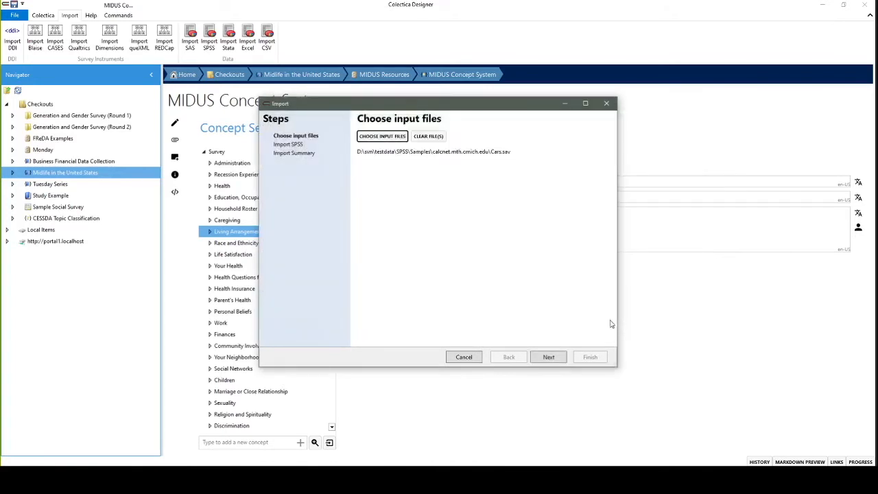
left_click(549, 357)
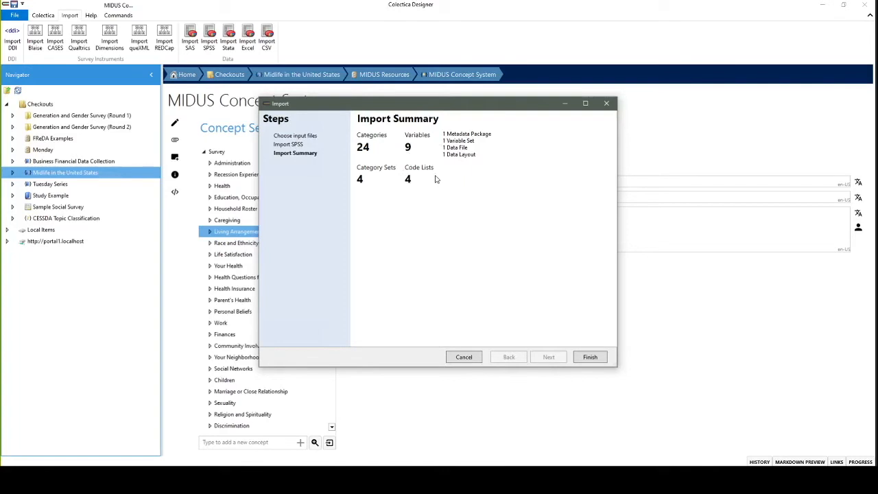
left_click(582, 358)
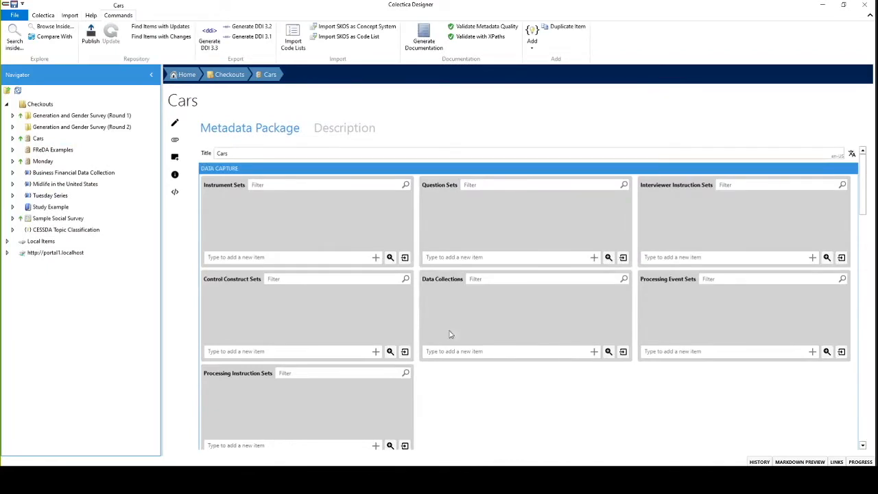
Step: Open the Cars data file from the imported metadata package and view the codes of its year, origin and weight variables
scroll(460, 363, "down", 5)
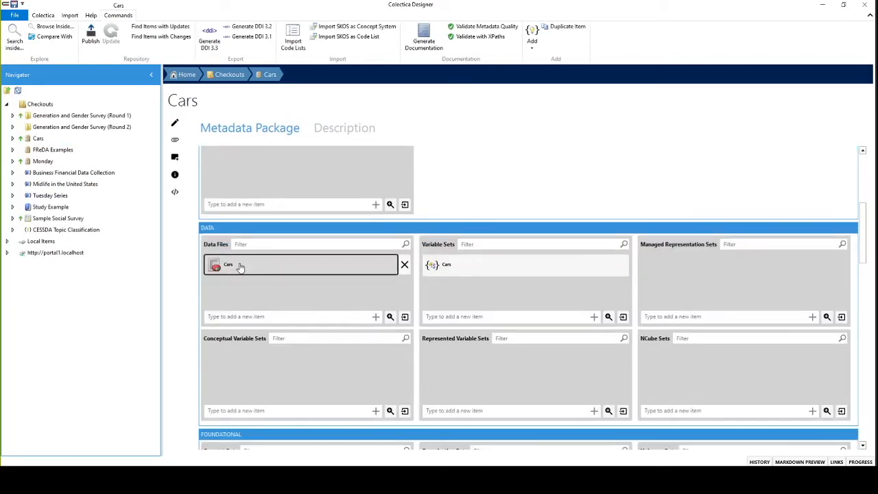
left_click(240, 267)
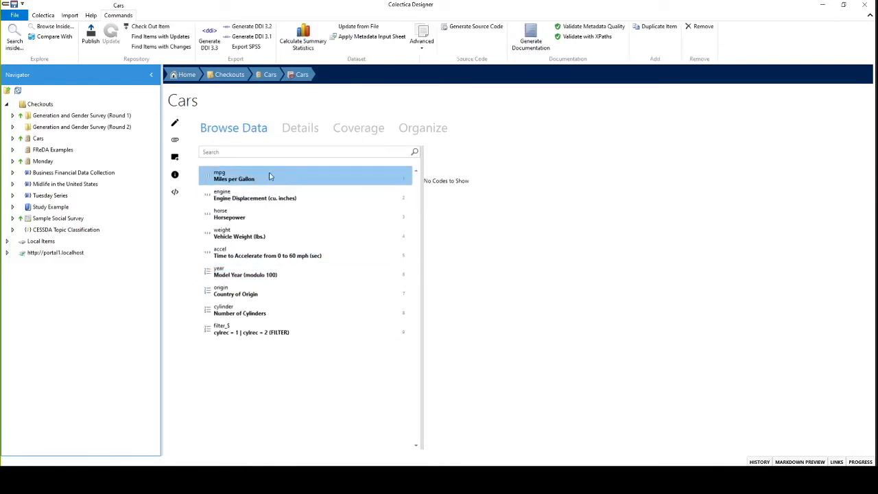
left_click(210, 274)
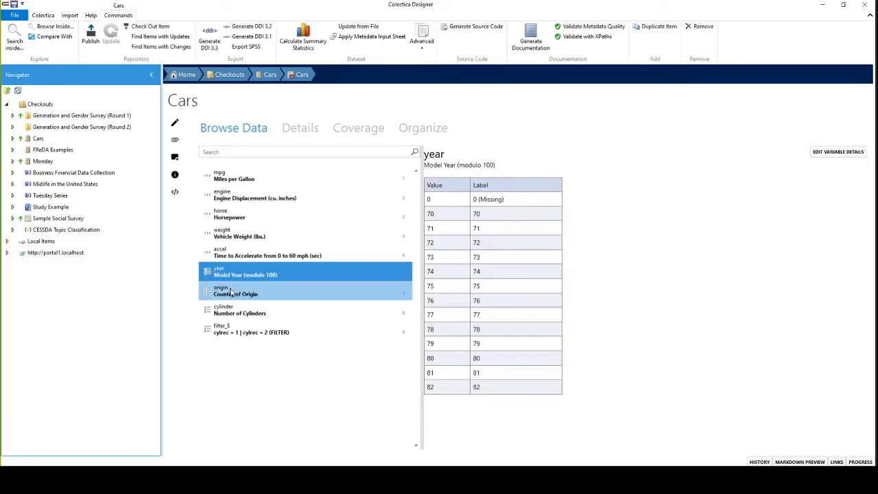
left_click(231, 292)
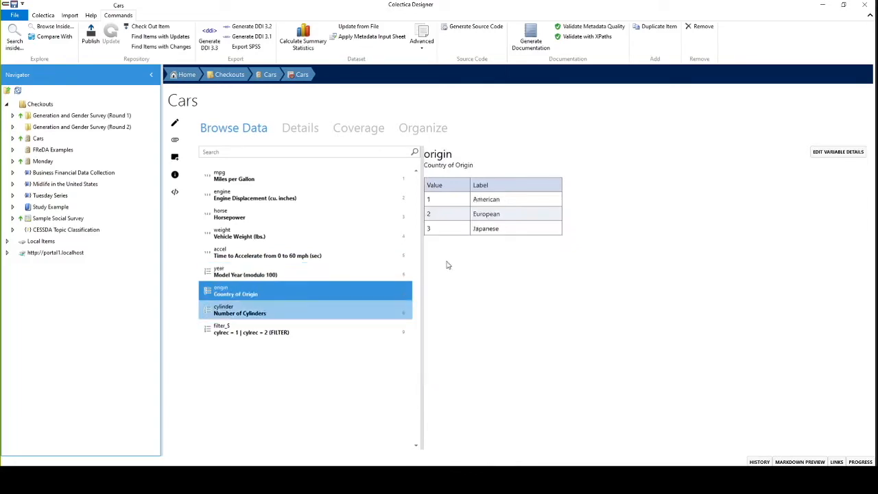
left_click(225, 237)
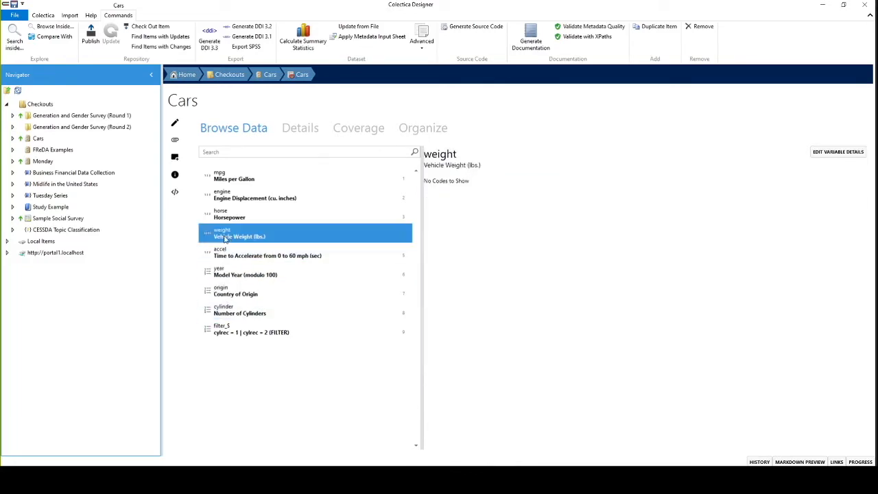
left_click(247, 292)
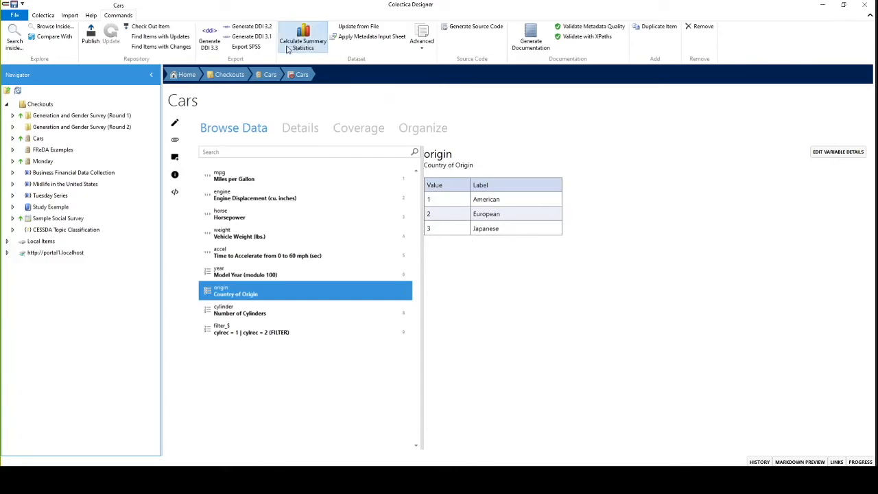
Step: Calculate unweighted summary statistics for the Cars dataset from the Cars.sav file
left_click(287, 50)
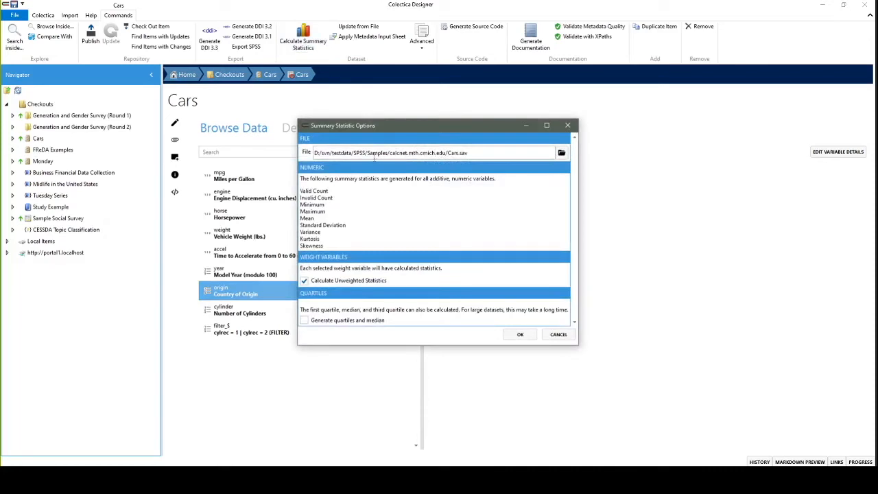
left_click(319, 321)
left_click(520, 334)
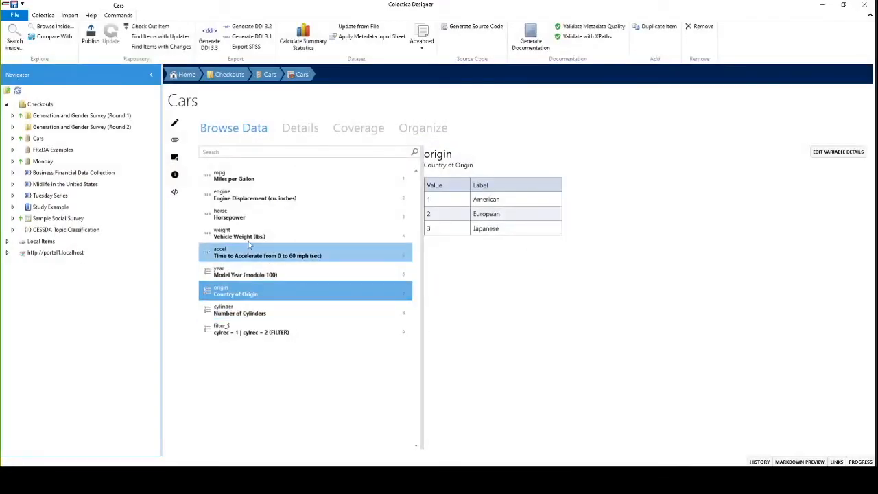
Step: Review the summary statistics of the weight, origin and accel variables
left_click(241, 235)
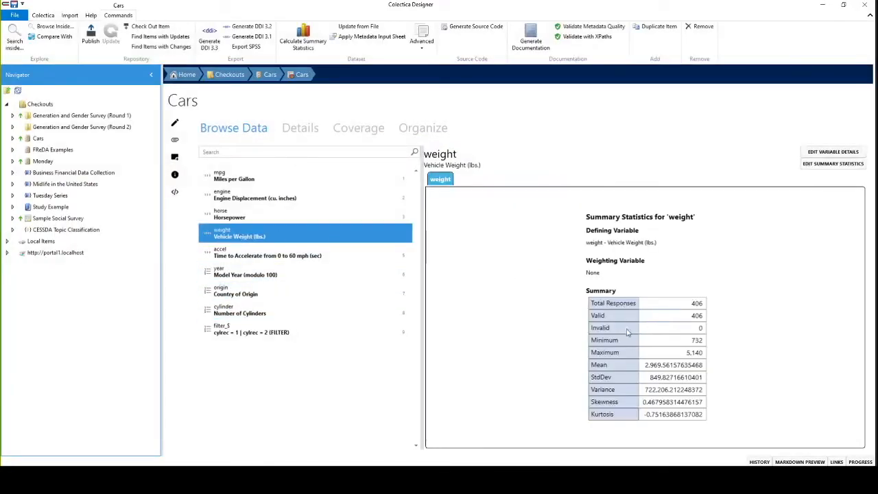
left_click(222, 293)
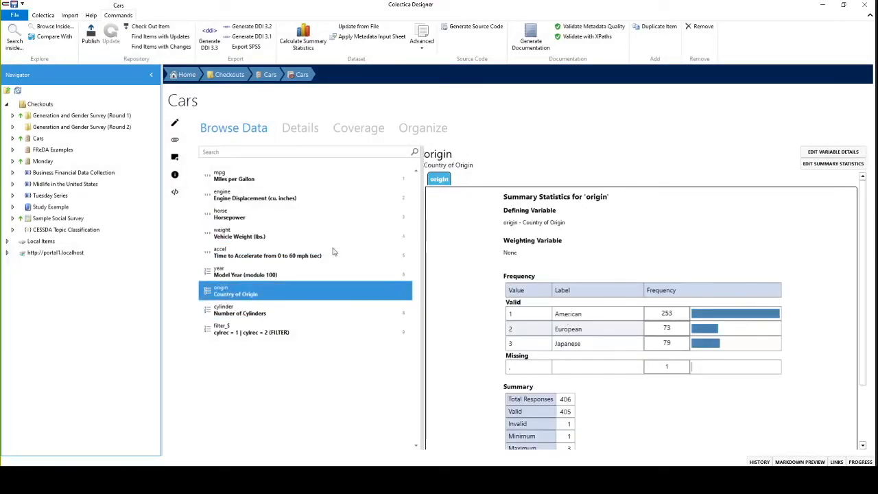
left_click(252, 260)
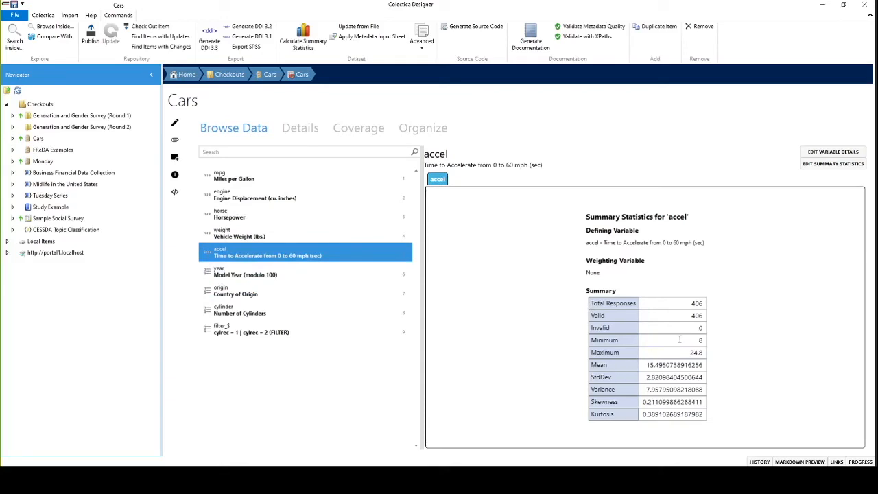
Step: Set the origin variable's description to "Provide much longer descriptions." and check its sources
left_click(299, 289)
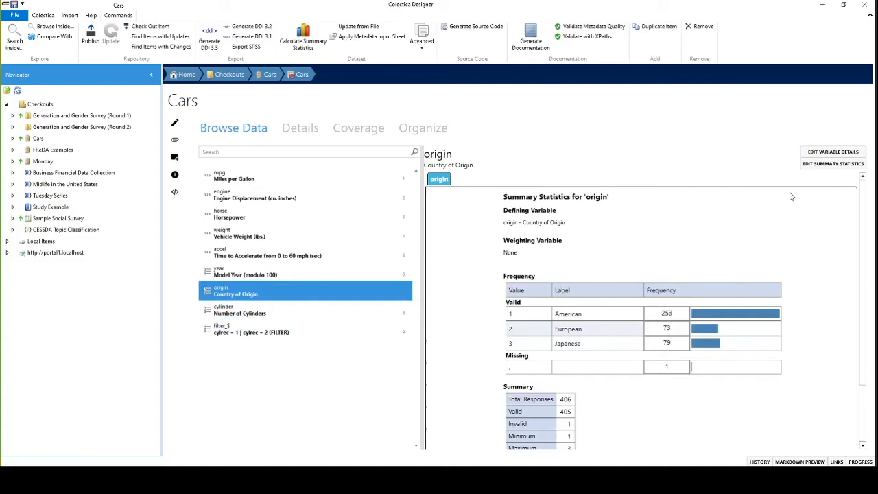
left_click(823, 154)
left_click(393, 201)
type("Provide much longer descript")
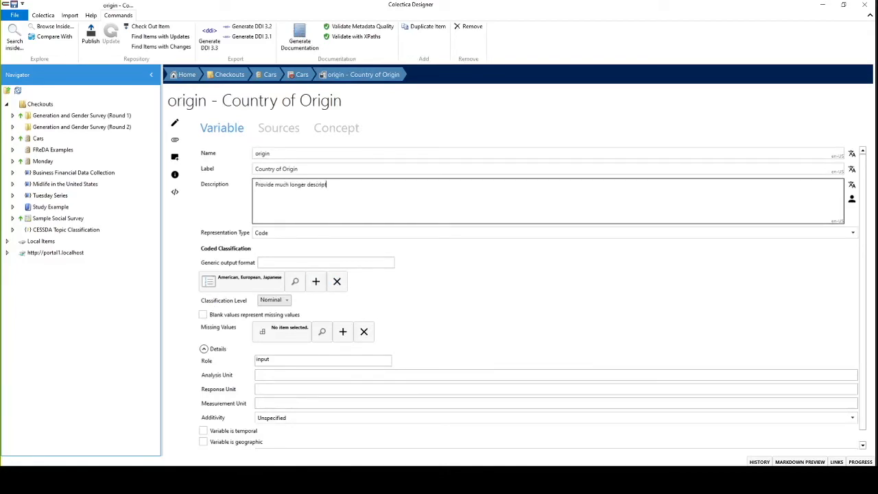
left_click(284, 131)
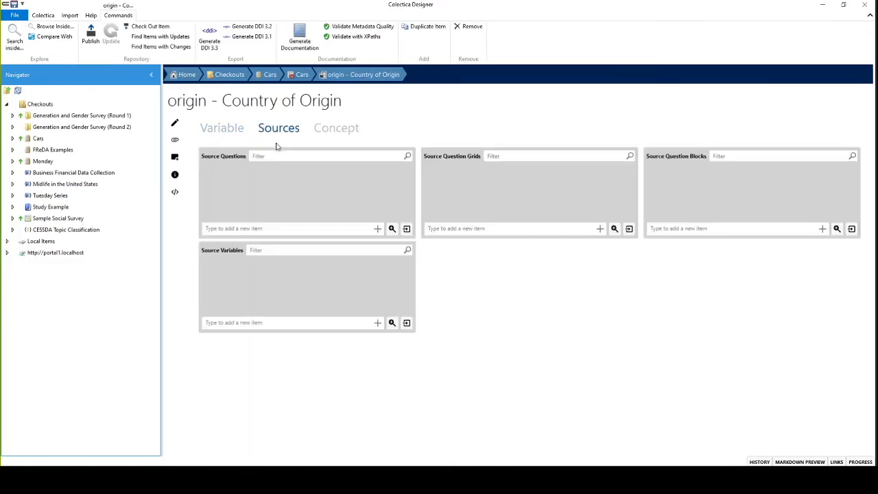
left_click(227, 130)
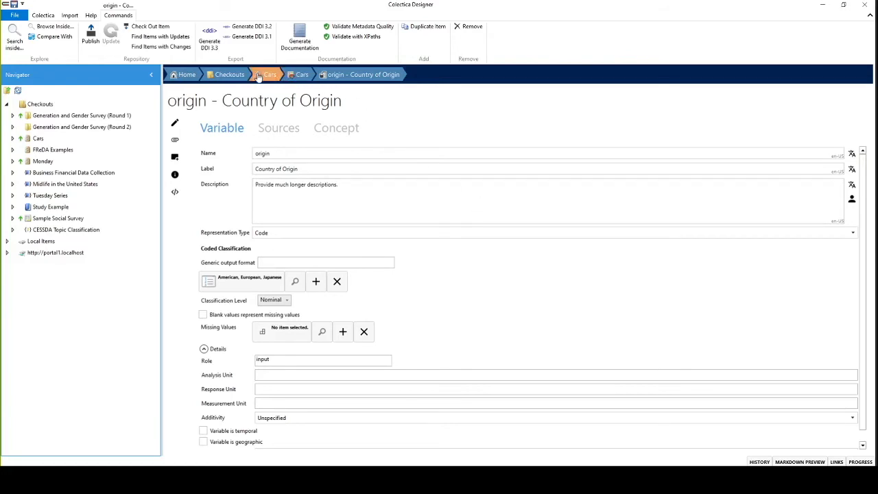
double_click(39, 139)
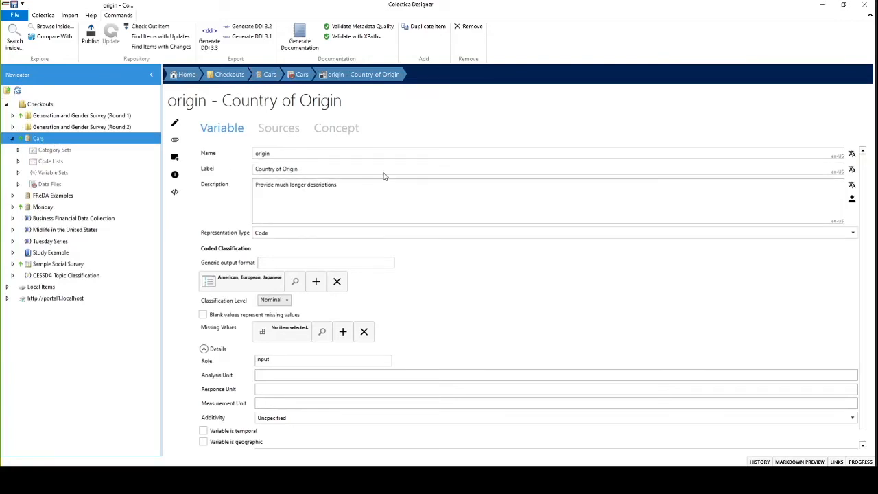
left_click(90, 34)
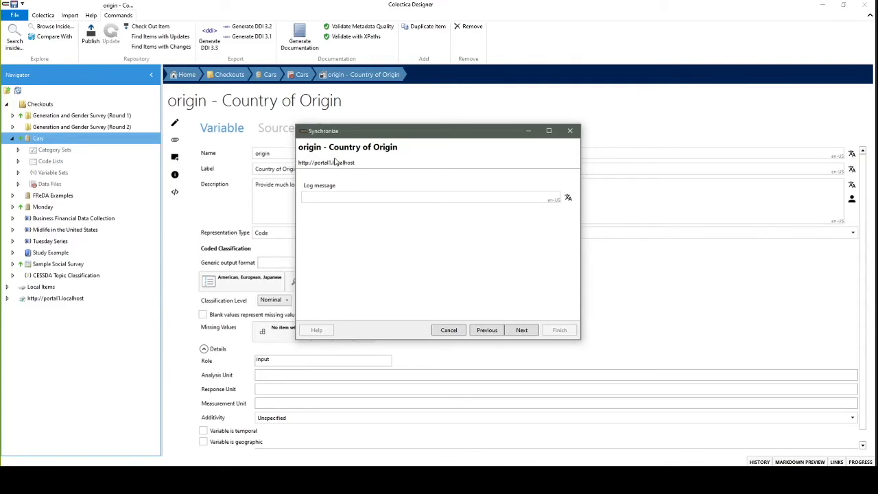
left_click(345, 197)
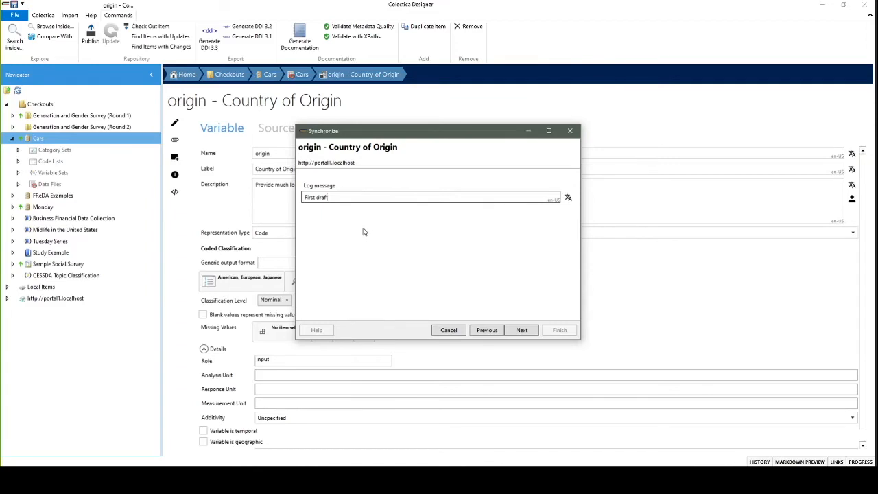
left_click(522, 330)
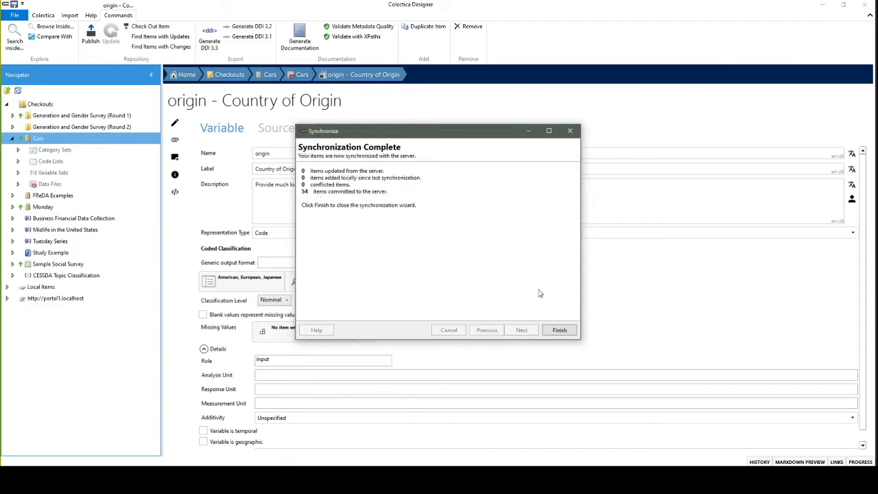
left_click(561, 331)
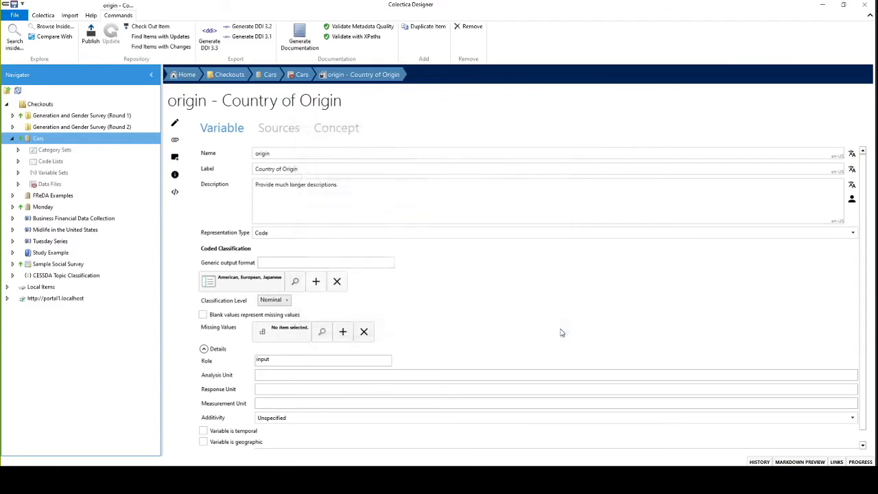
Step: Switch to the web browser and reload the Portal 1 home page at portal1.localhost
left_click(62, 481)
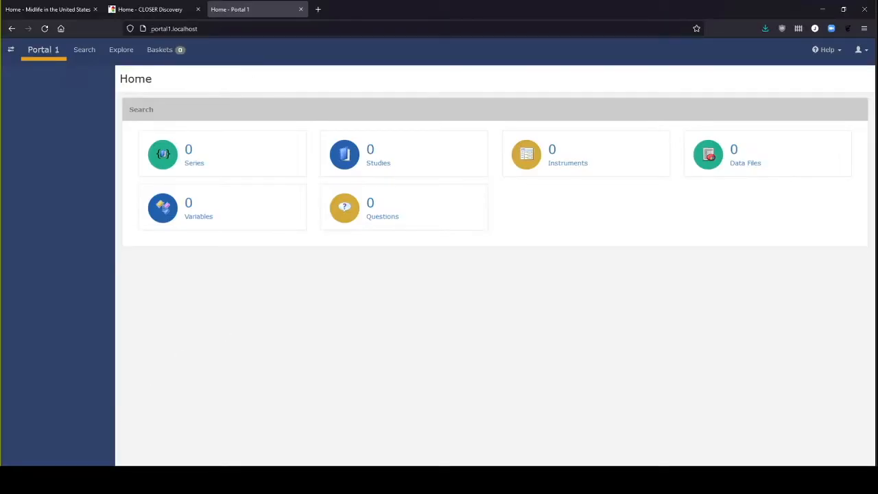
key("ctrl+l")
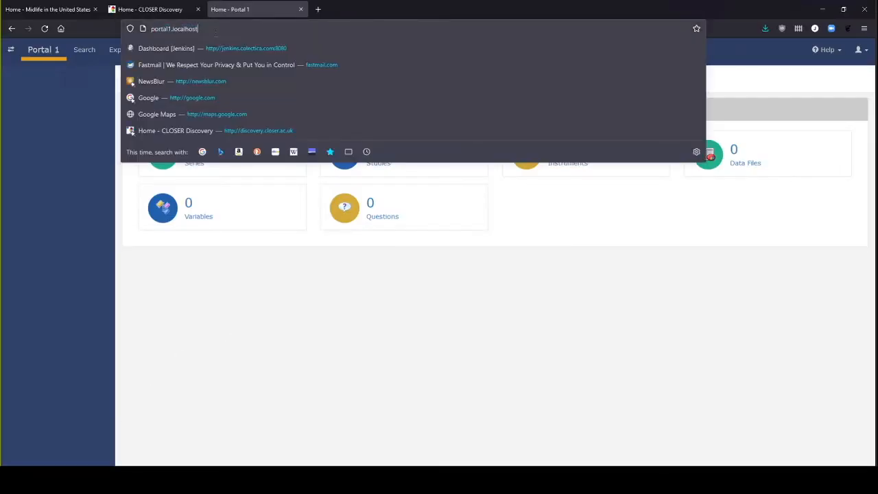
key("Return")
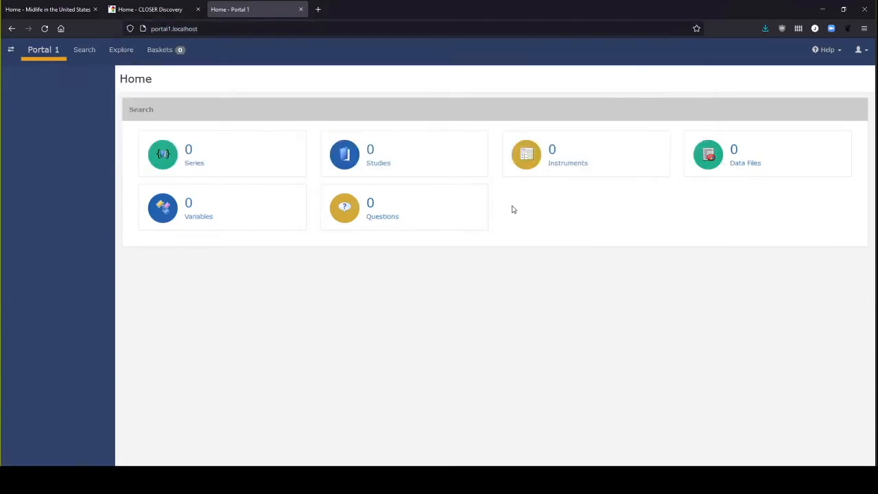
left_click(44, 29)
Step: Open the Cars dataset from the portal's data files and view the description and summary statistics of its origin variable
left_click(739, 168)
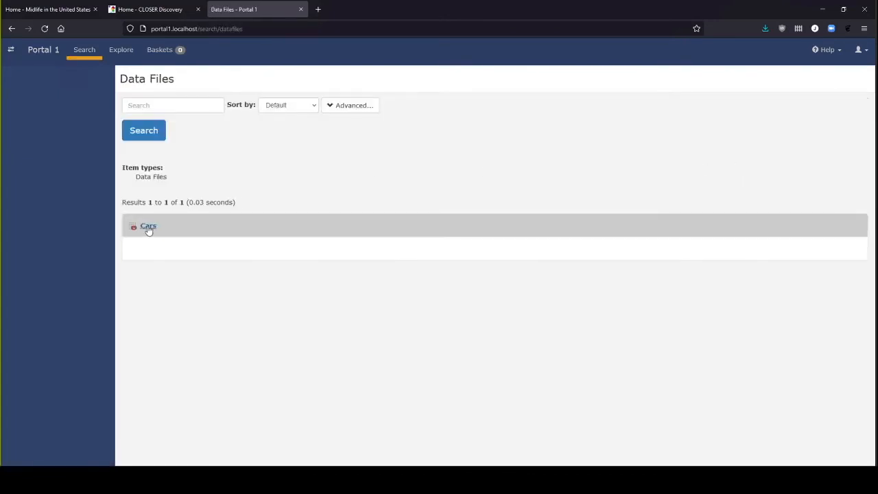
left_click(148, 228)
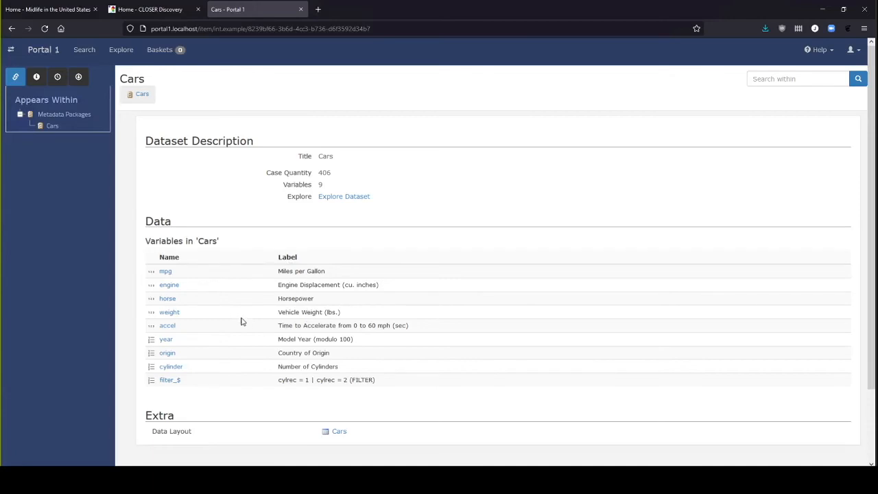
left_click(168, 353)
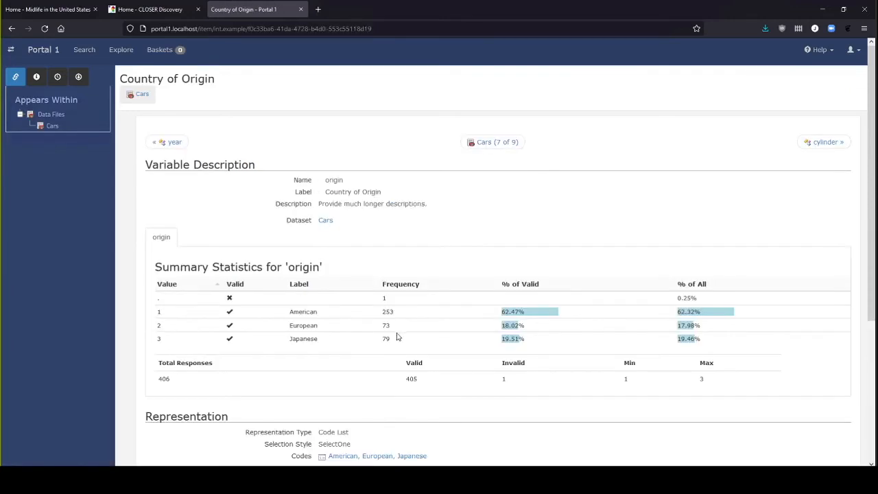
Step: Examine the origin variable's summary statistics and description, and return to the Cars dataset page
left_click_drag(360, 273, 711, 410)
left_click(644, 348)
left_click_drag(322, 203, 444, 218)
left_click(443, 217)
key("alt+Left")
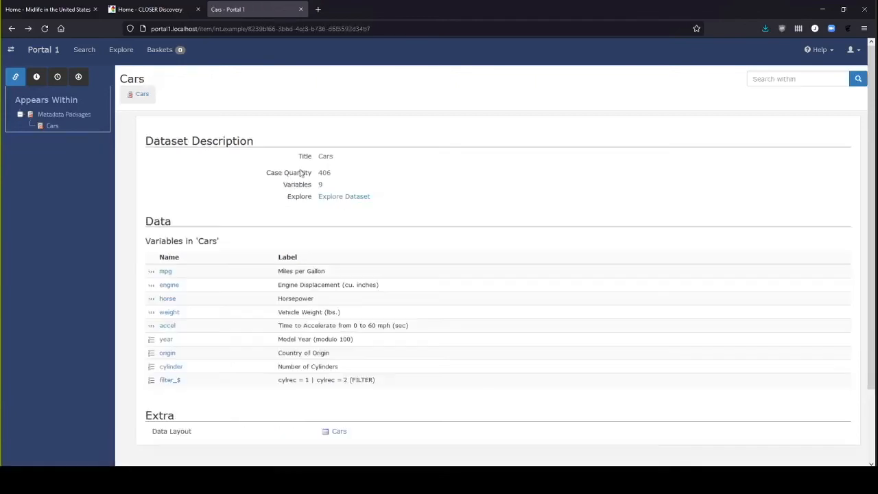
Step: Search the portal for "origin", open the matching variable, and return to the Portal 1 home page
left_click(86, 52)
left_click(194, 106)
type("origin")
key("Return")
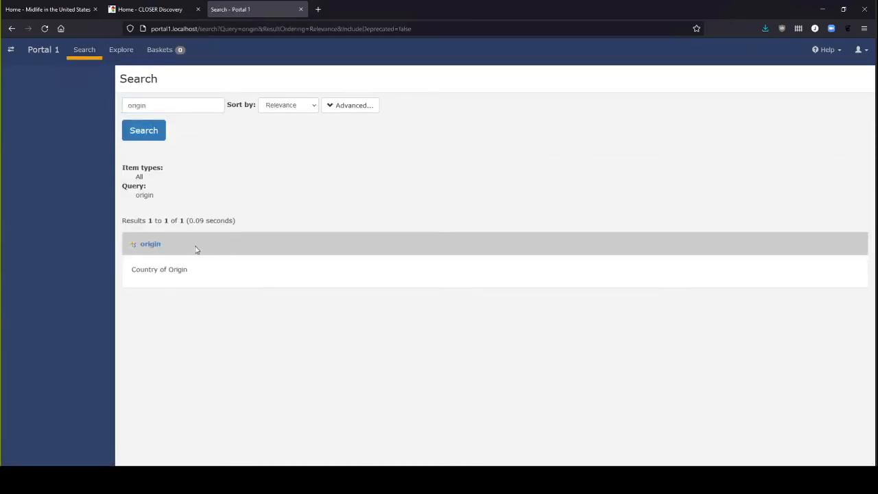
left_click(151, 244)
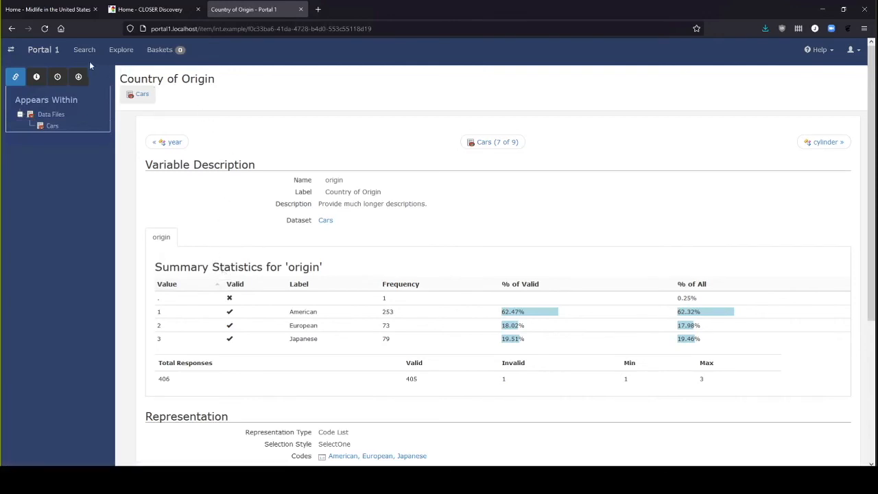
left_click(44, 50)
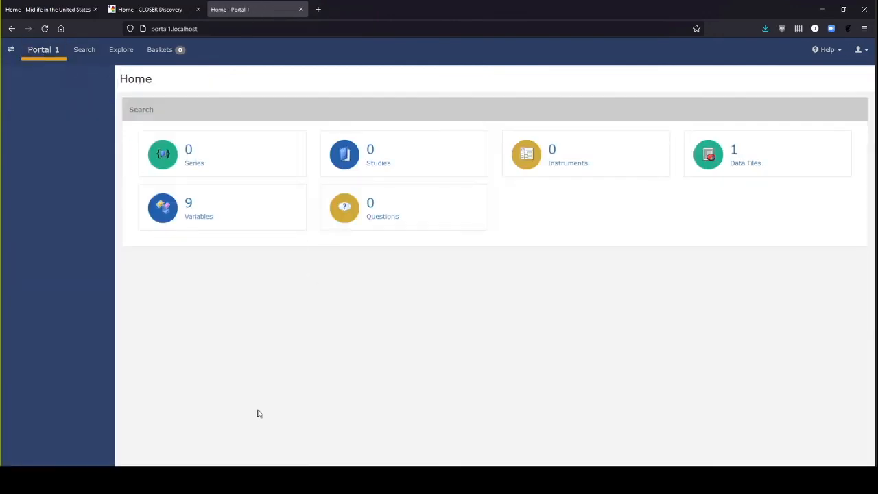
Step: Switch to Colectica Designer and add the Markdown heading "### More content" and the paragraph "Add some more content" to origin's description
left_click(148, 476)
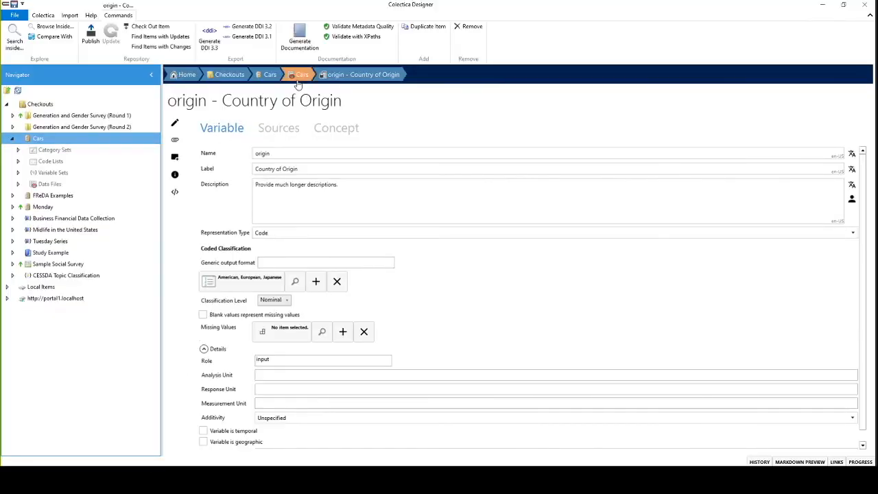
left_click(364, 191)
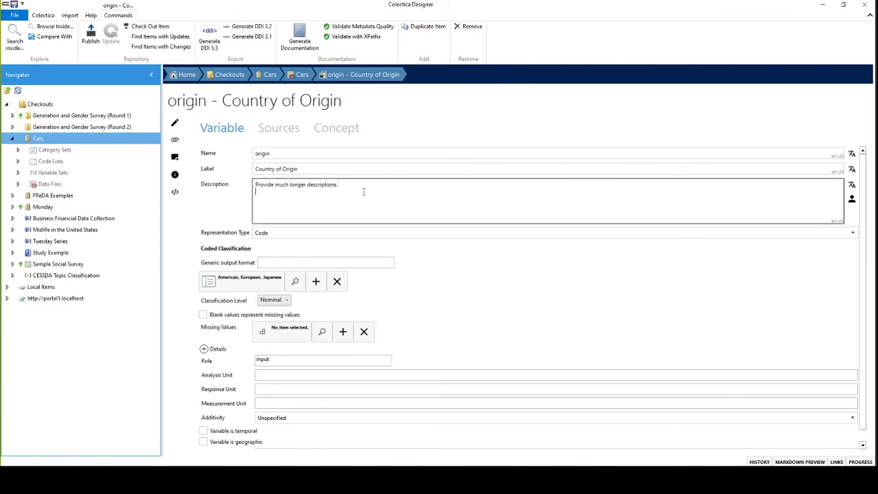
type("### More content")
key("Return")
key("Return")
type("Add some more d")
type("ontent")
Step: Add a Markdown bullet list with the items "* one", "* two" and "* three" at the end of origin's description
key("Return")
key("Return")
type("- one")
key("Return")
type("* two")
key("Return")
type("*")
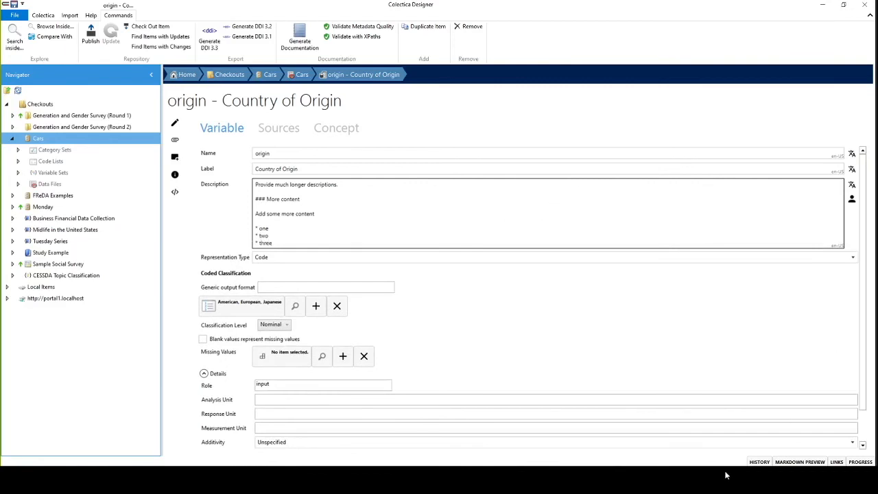
Step: Preview the Markdown rendering of origin's description, check the heading and bullet list, and close the preview
left_click(797, 463)
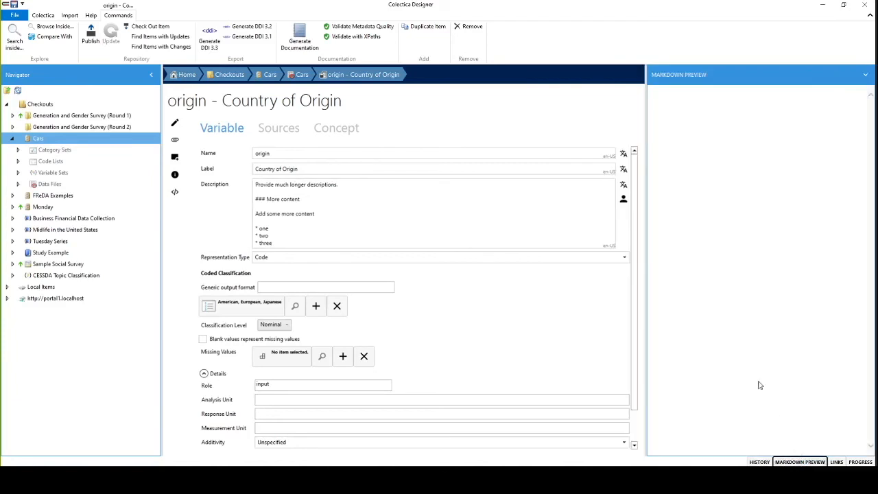
left_click(347, 209)
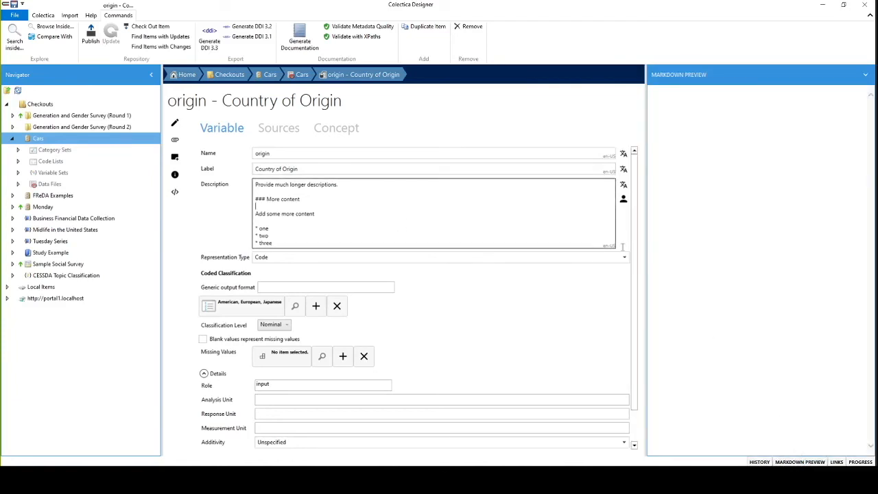
left_click(406, 169)
left_click(395, 200)
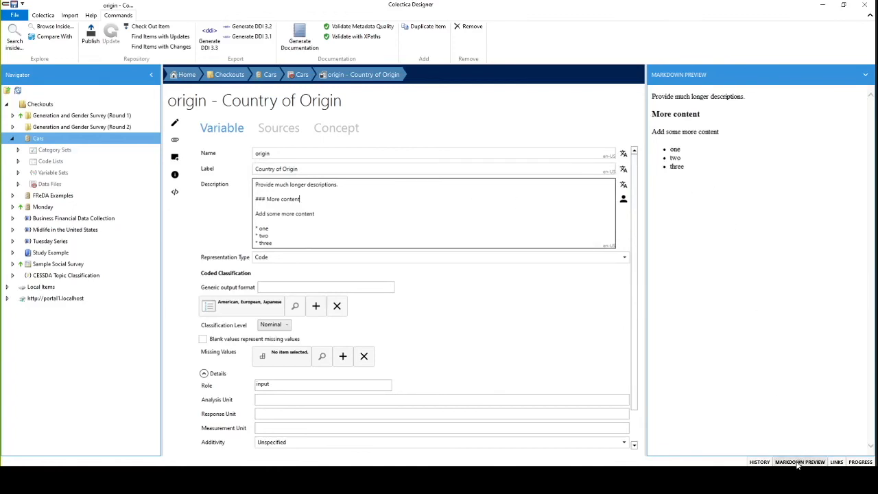
left_click_drag(647, 114, 702, 116)
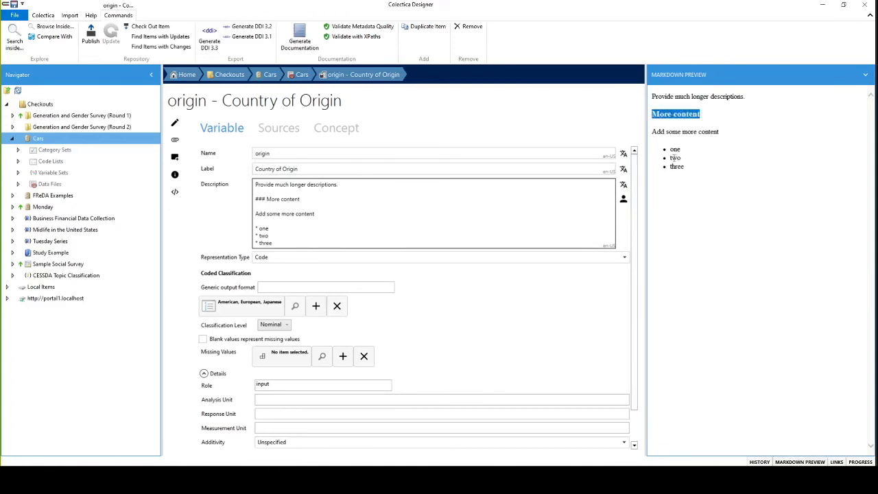
left_click_drag(670, 158, 685, 169)
left_click(711, 244)
left_click(797, 460)
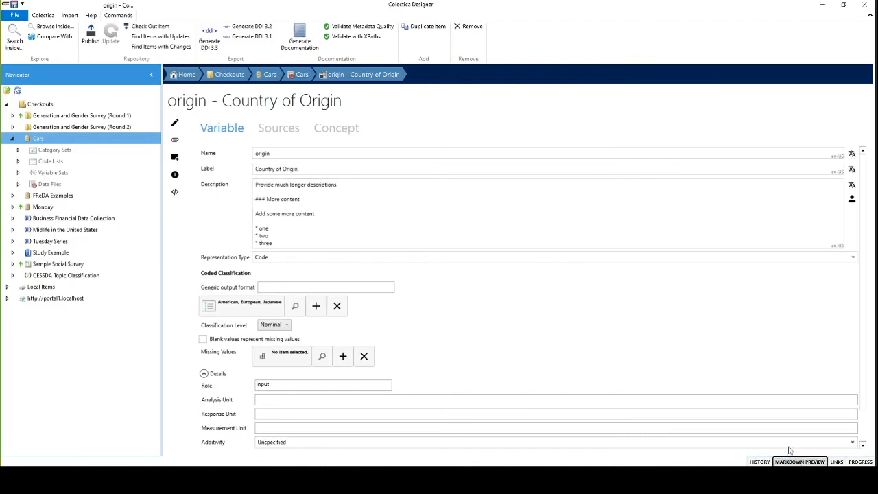
Step: Show the additional language versions of origin's description, inspect the en-GB and other empty translation fields, and hide them again
left_click(402, 219)
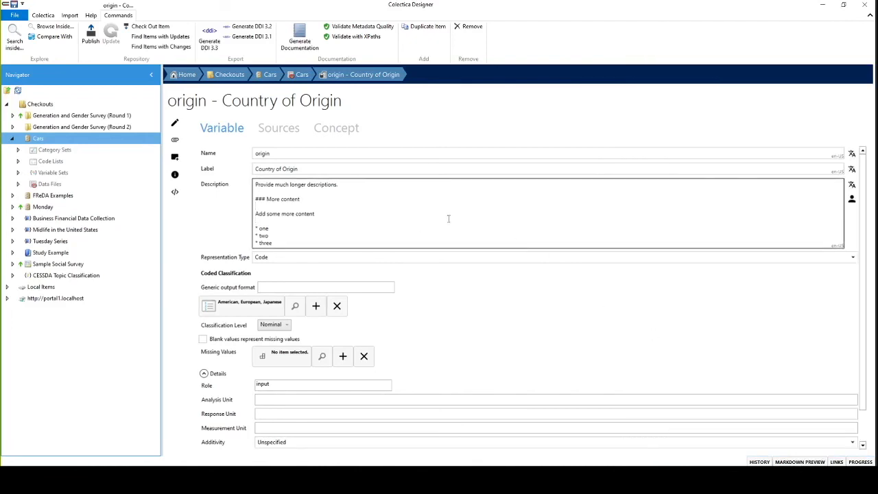
left_click(851, 185)
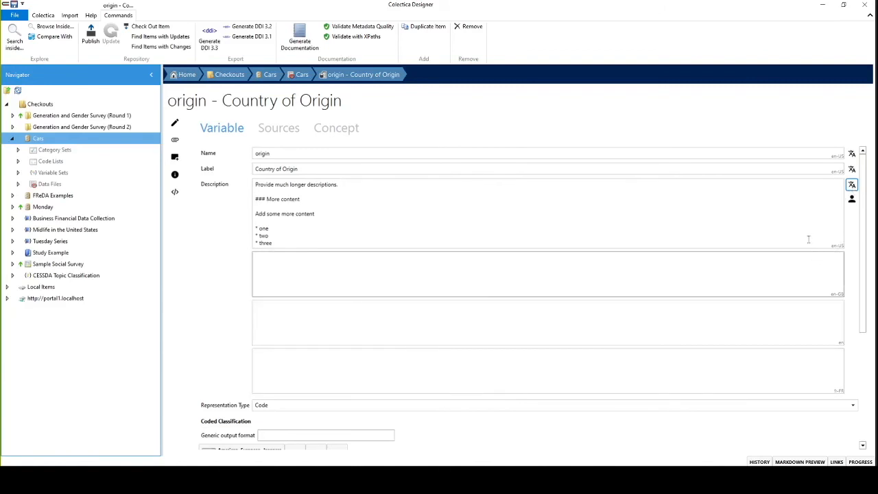
left_click(809, 289)
left_click(820, 325)
left_click(814, 376)
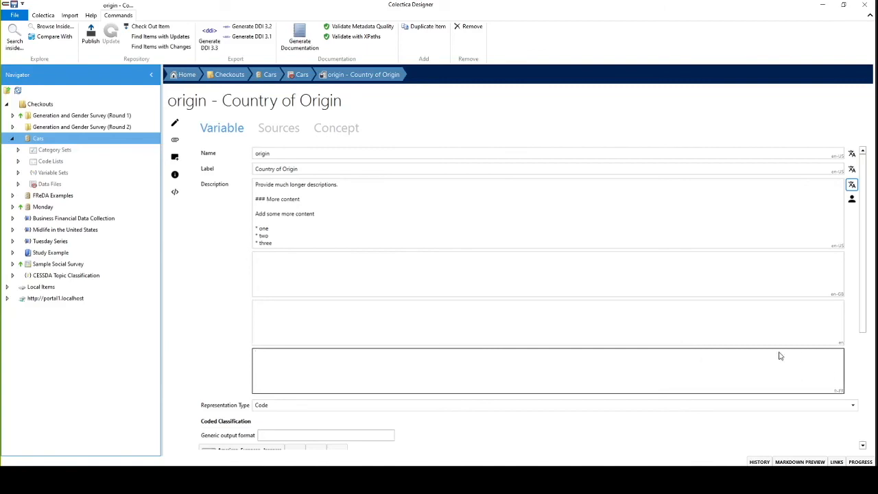
left_click(789, 315)
left_click(787, 278)
left_click(765, 340)
left_click(752, 362)
left_click(852, 185)
left_click(355, 214)
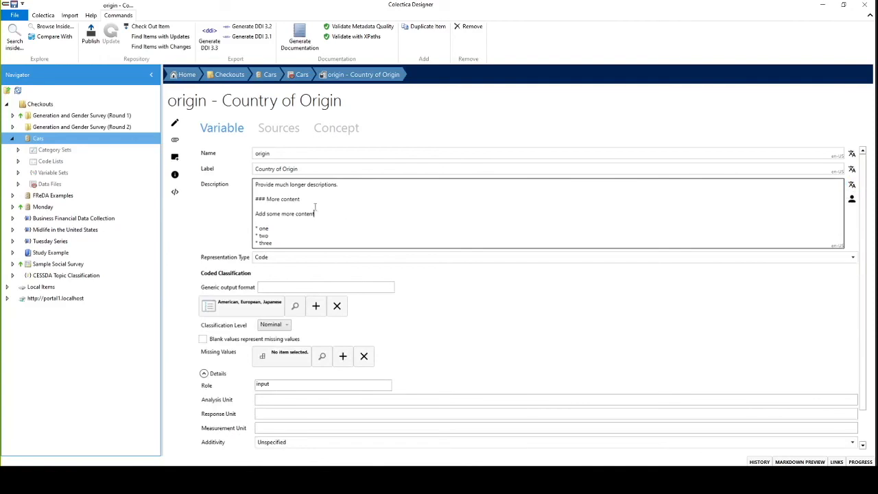
Step: Save the origin variable and expand the Cars variable set down to its variables in the Navigator
left_click(14, 5)
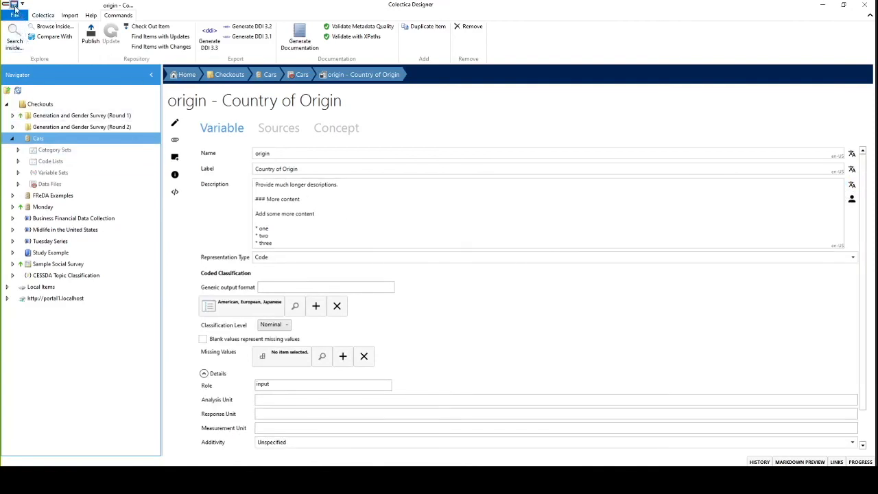
left_click(18, 172)
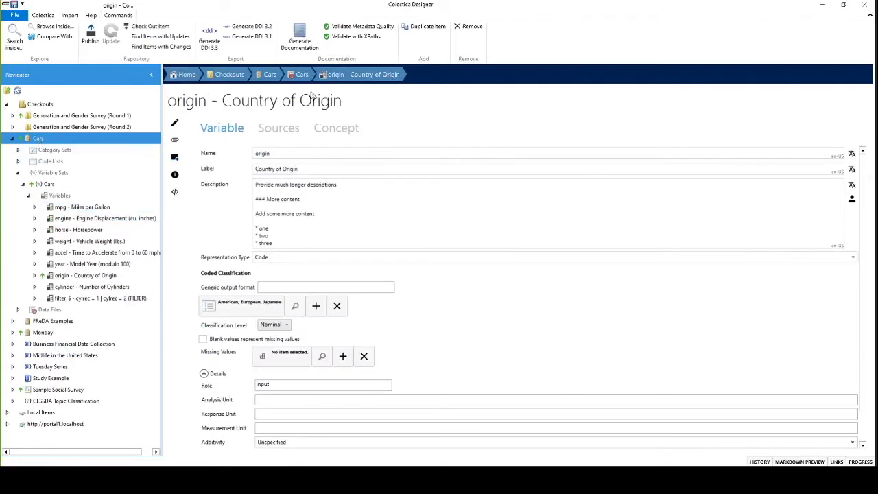
left_click(269, 75)
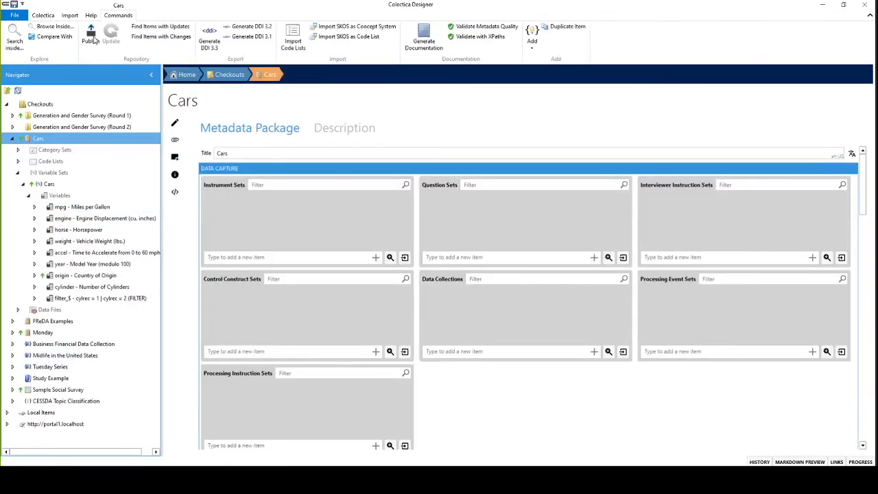
left_click(91, 41)
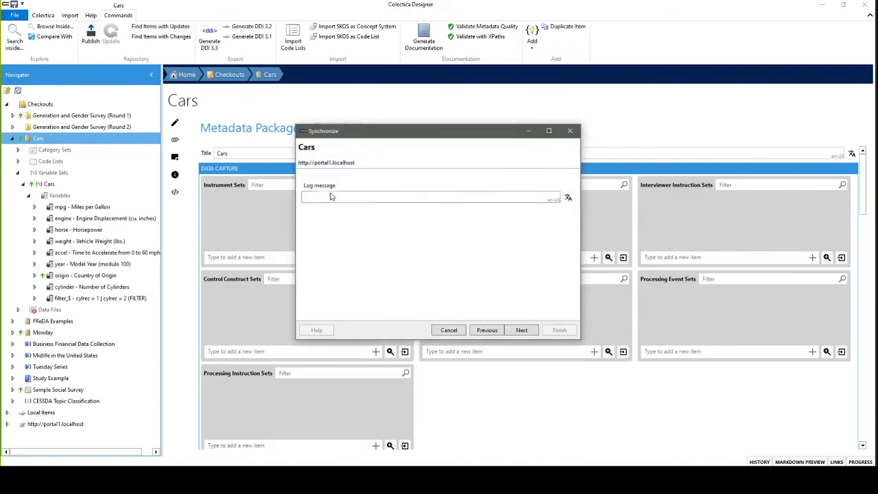
type("Added a")
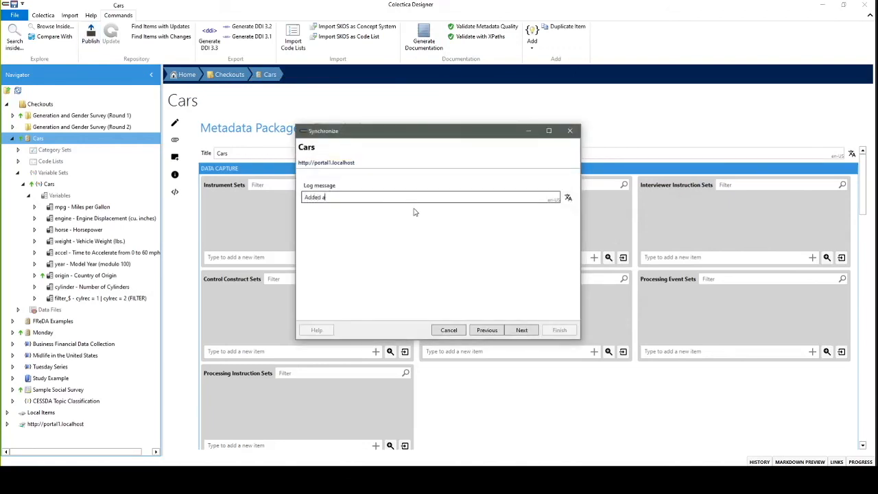
type(" description to a variable")
left_click(522, 330)
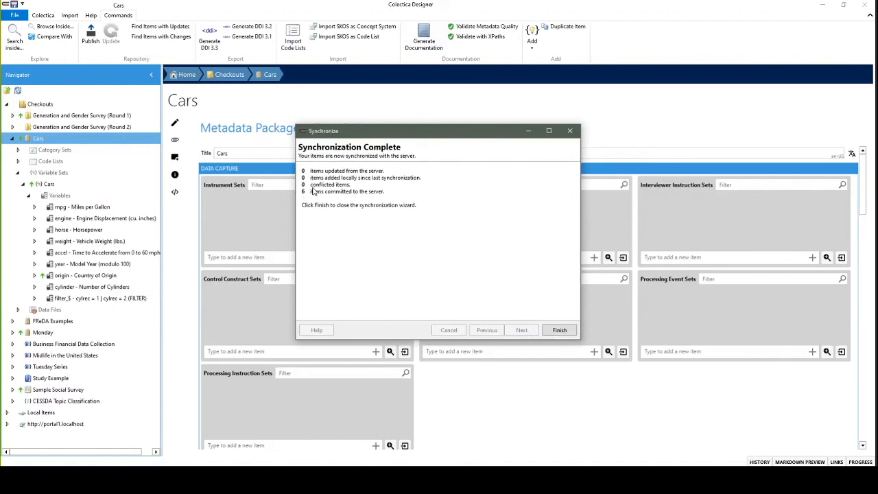
left_click(557, 330)
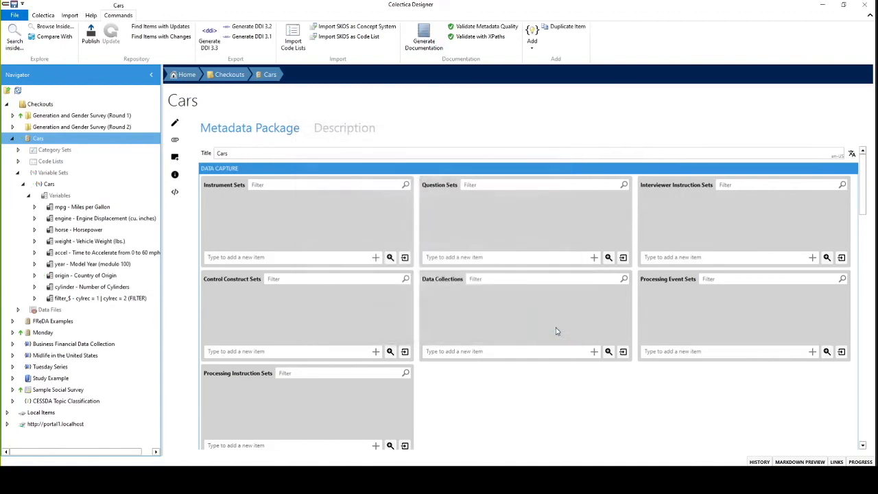
Step: Switch to the web browser, open origin from the Cars dataset in the portal's data files, and examine its formatted description
left_click(59, 483)
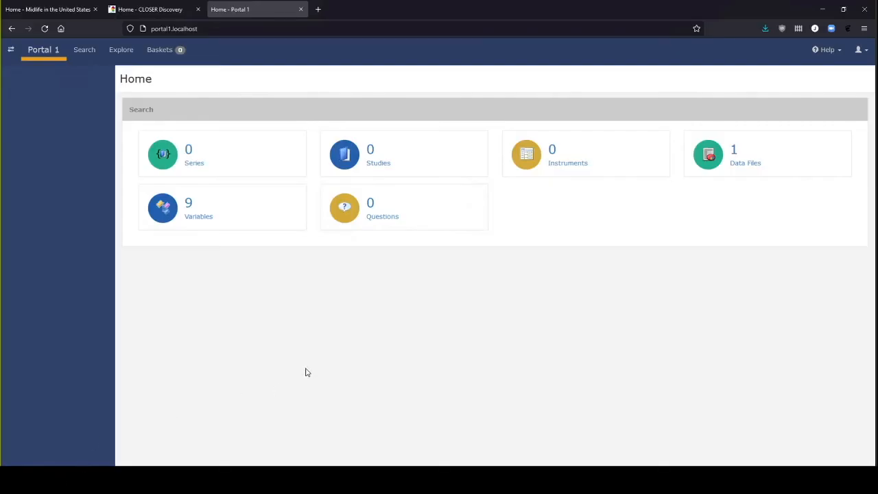
left_click(745, 163)
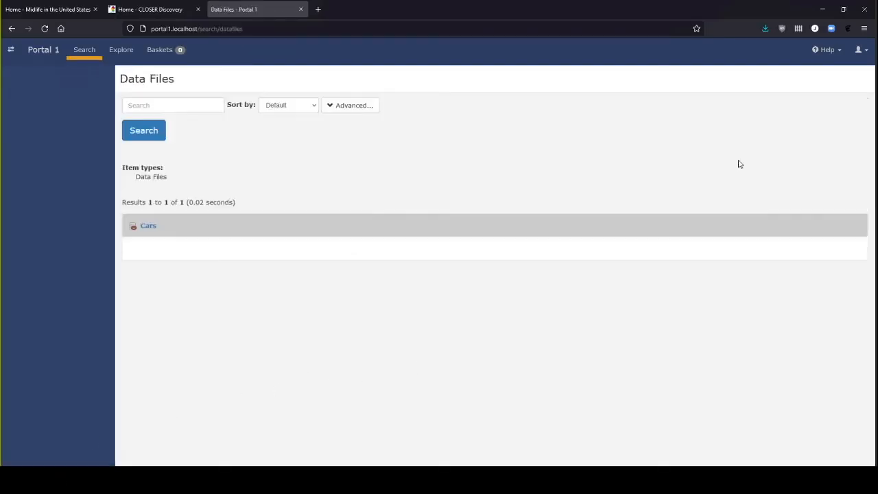
left_click(149, 227)
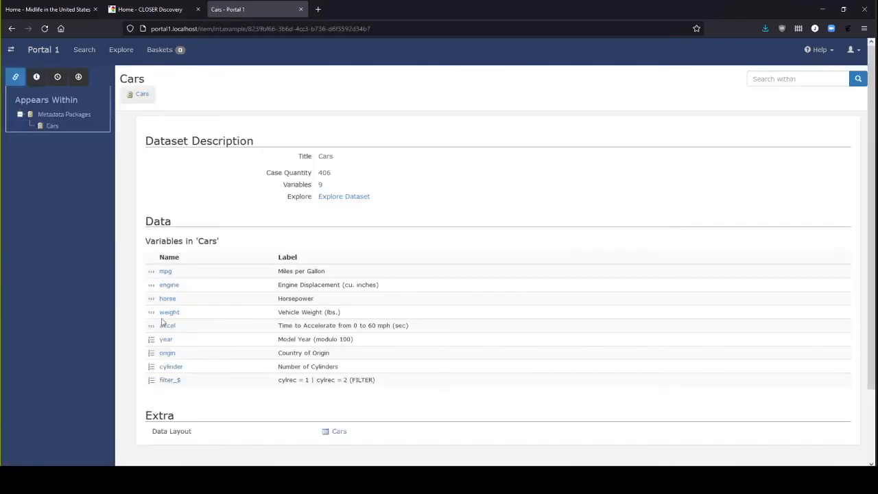
left_click(168, 353)
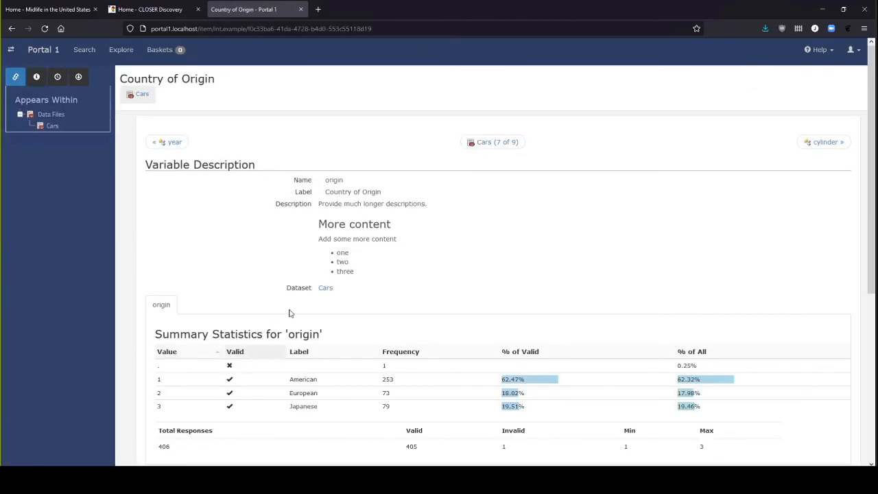
left_click_drag(322, 203, 368, 273)
left_click(368, 272)
double_click(345, 226)
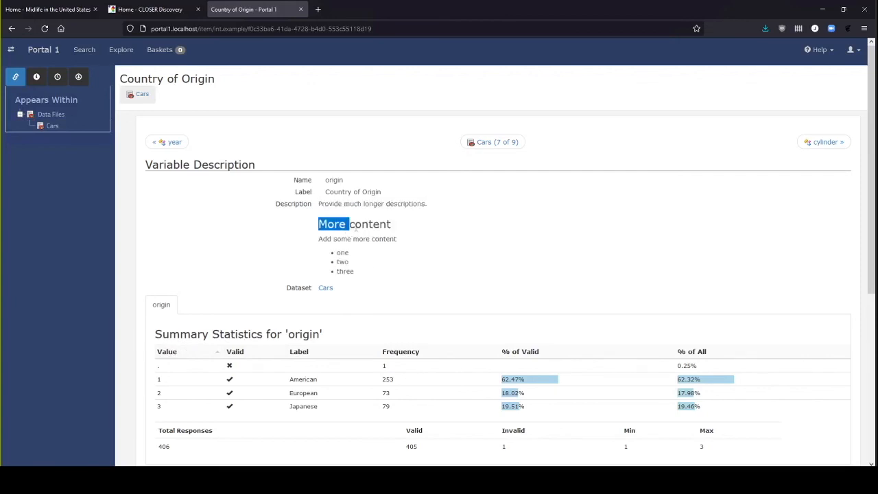
double_click(380, 226)
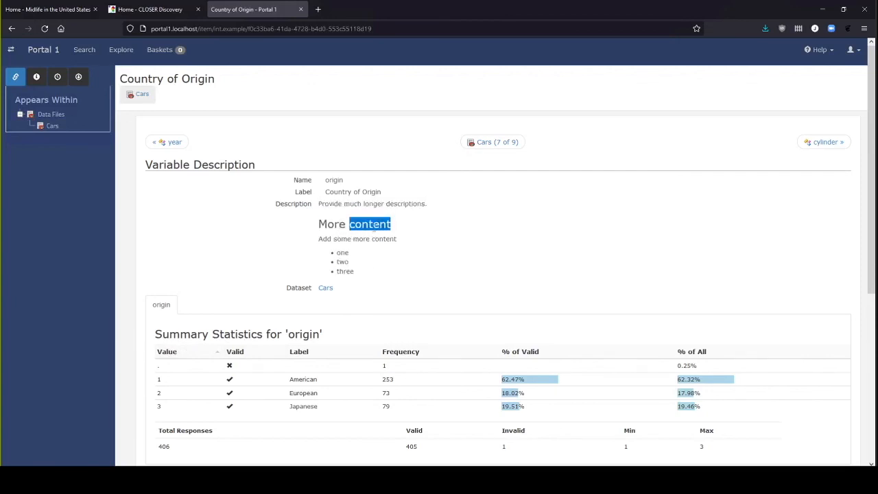
left_click(336, 250)
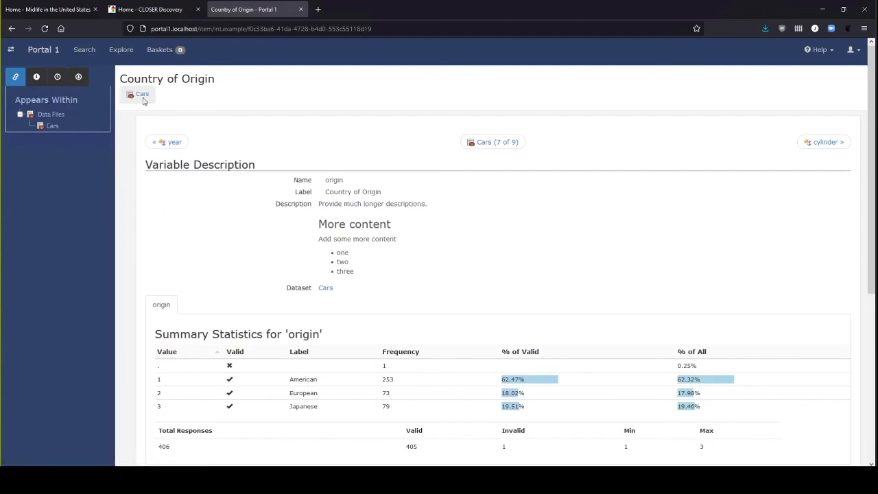
Step: Review the origin variable's revision history with its dates, authors and log messages, and return to the Appears Within view
left_click(59, 79)
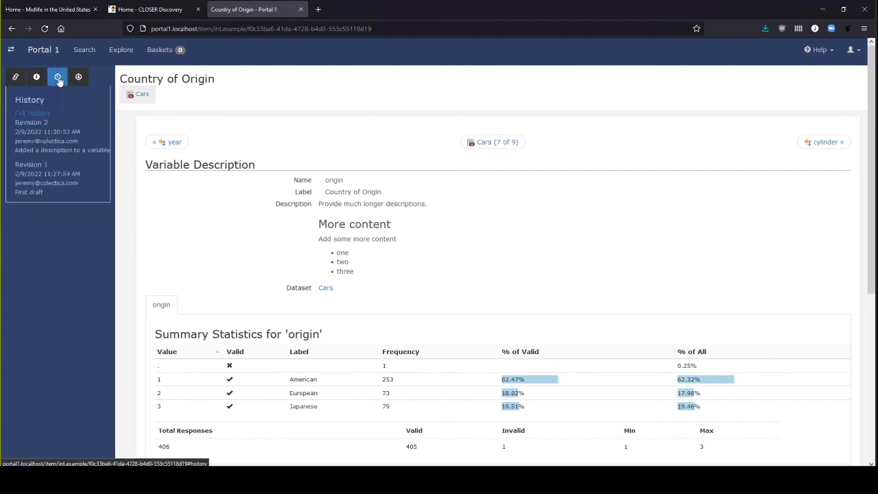
left_click_drag(11, 124, 80, 142)
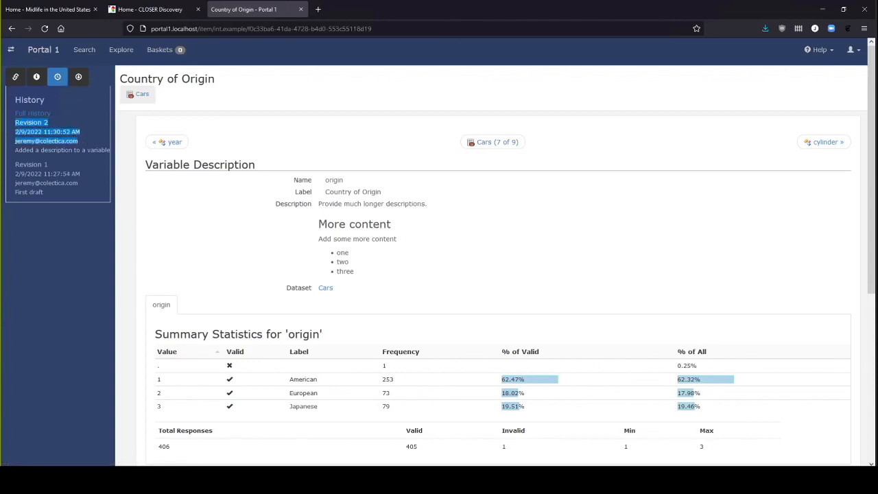
left_click_drag(48, 182, 67, 183)
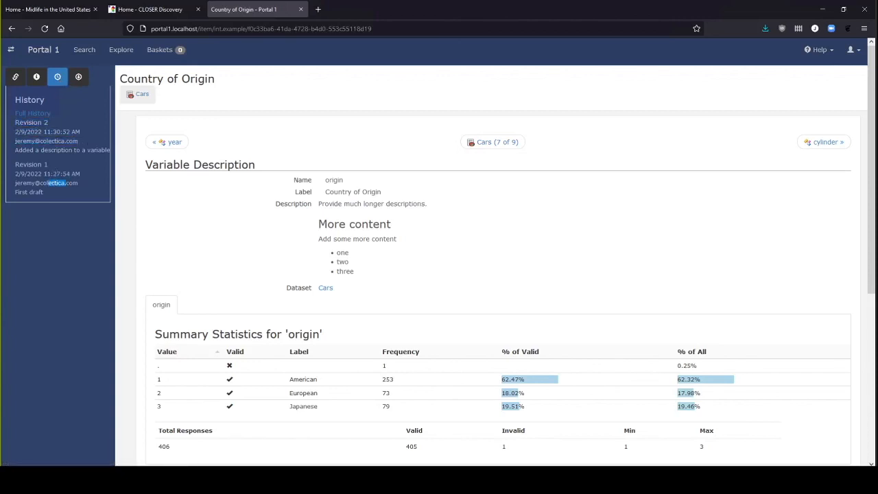
left_click_drag(26, 150, 109, 151)
triple_click(105, 150)
triple_click(55, 195)
left_click(64, 205)
left_click(16, 76)
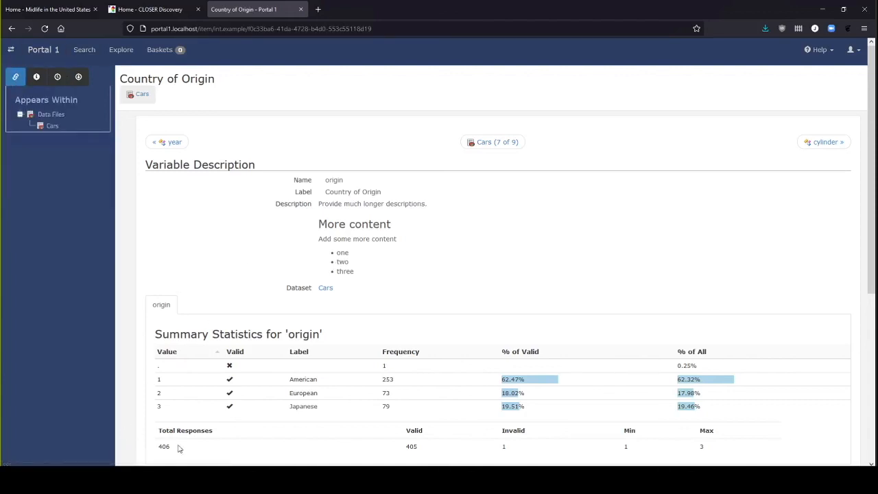
Step: Switch back to Colectica Designer with the Cars metadata package open
left_click(142, 478)
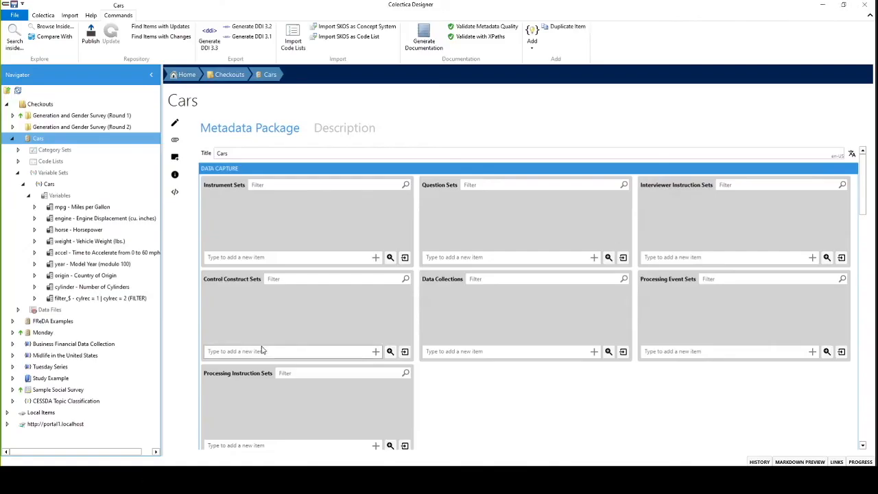